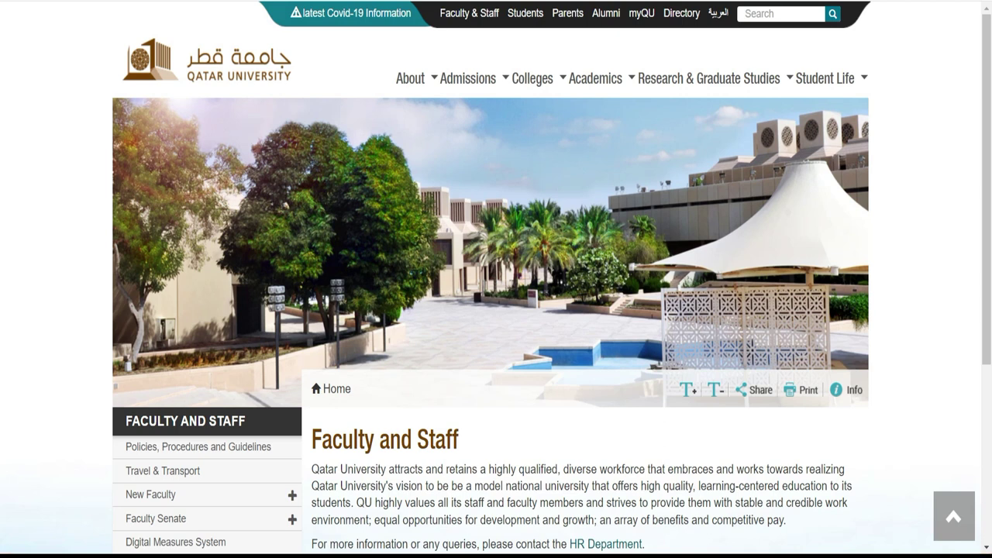
Step: Scroll through the Faculty and Staff page, then translate it into French
{"action": "scroll", "coordinate": [1, 131], "scroll_direction": "down", "scroll_amount": 3}
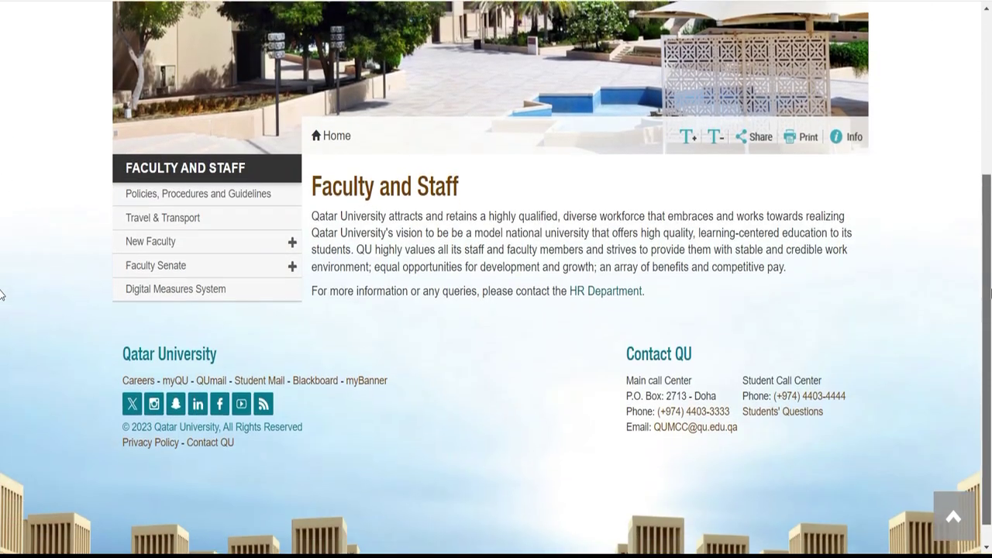
{"action": "scroll", "coordinate": [2, 295], "scroll_direction": "up", "scroll_amount": 3}
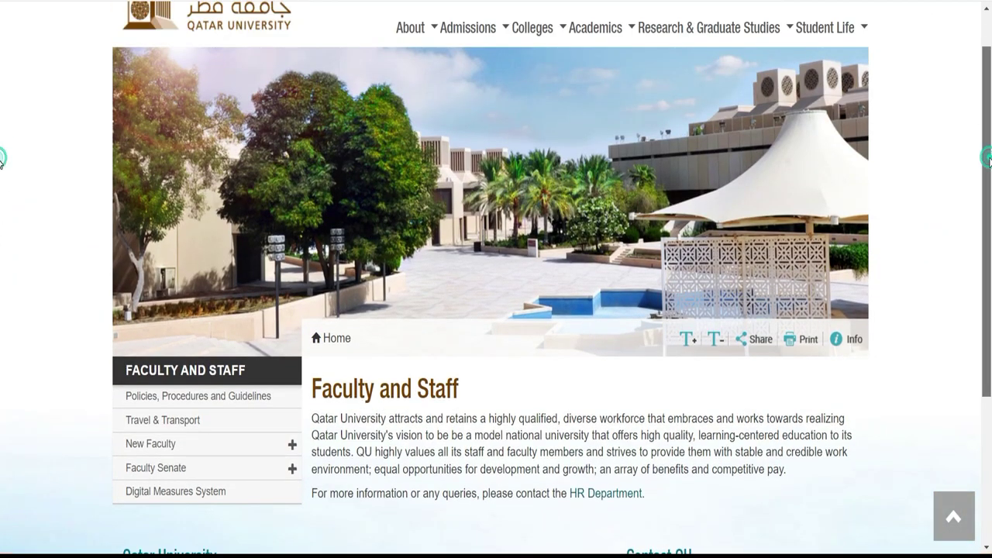
{"action": "scroll", "coordinate": [988, 106], "scroll_direction": "up", "scroll_amount": 1}
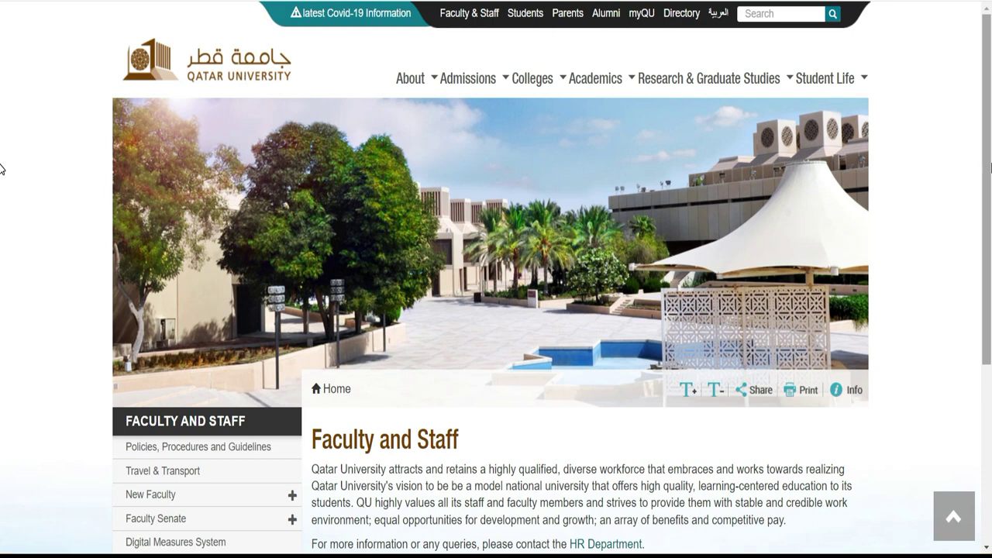
{"action": "scroll", "coordinate": [1, 209], "scroll_direction": "down", "scroll_amount": 3}
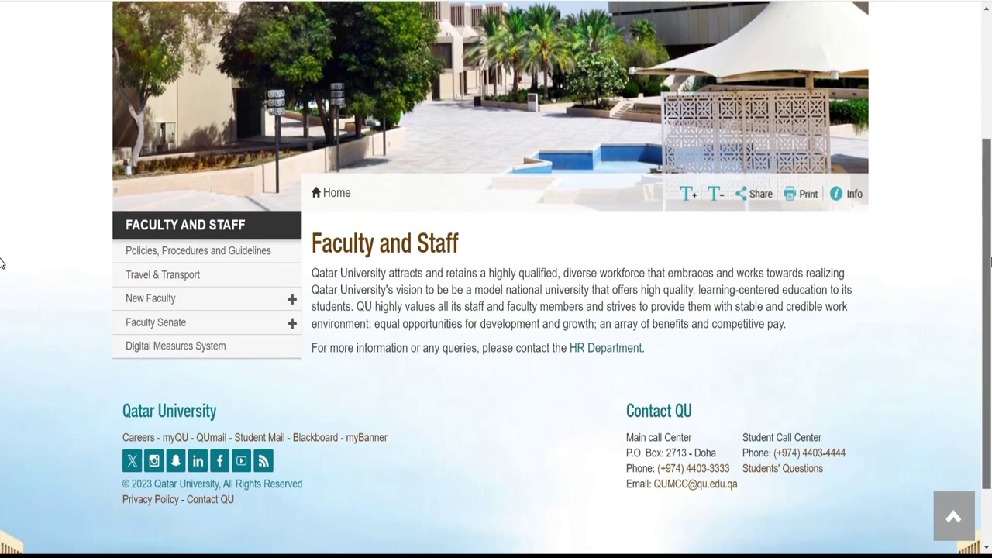
{"action": "scroll", "coordinate": [0, 225], "scroll_direction": "up", "scroll_amount": 2}
{"action": "scroll", "coordinate": [988, 145], "scroll_direction": "up", "scroll_amount": 1}
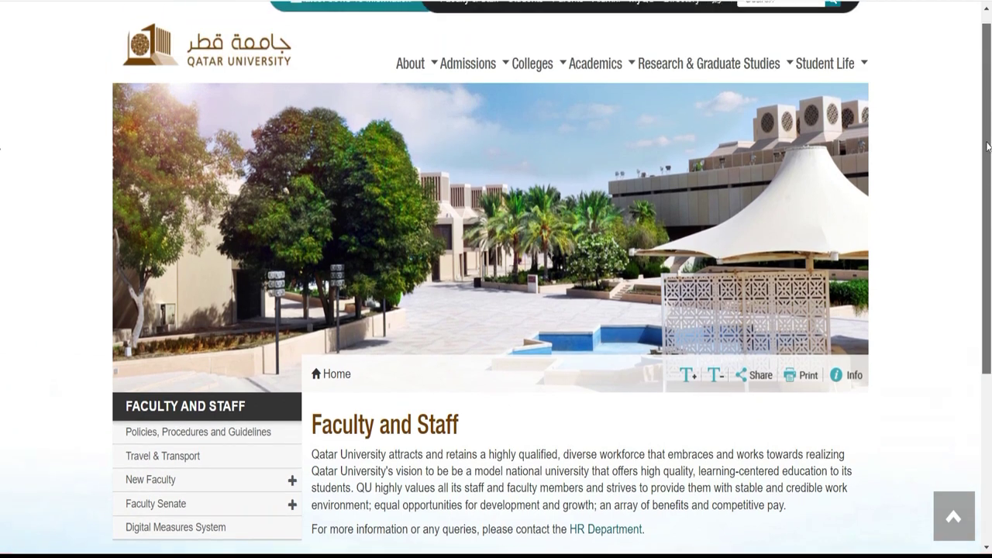
{"action": "left_click_drag", "start_coordinate": [988, 145], "coordinate": [988, 128]}
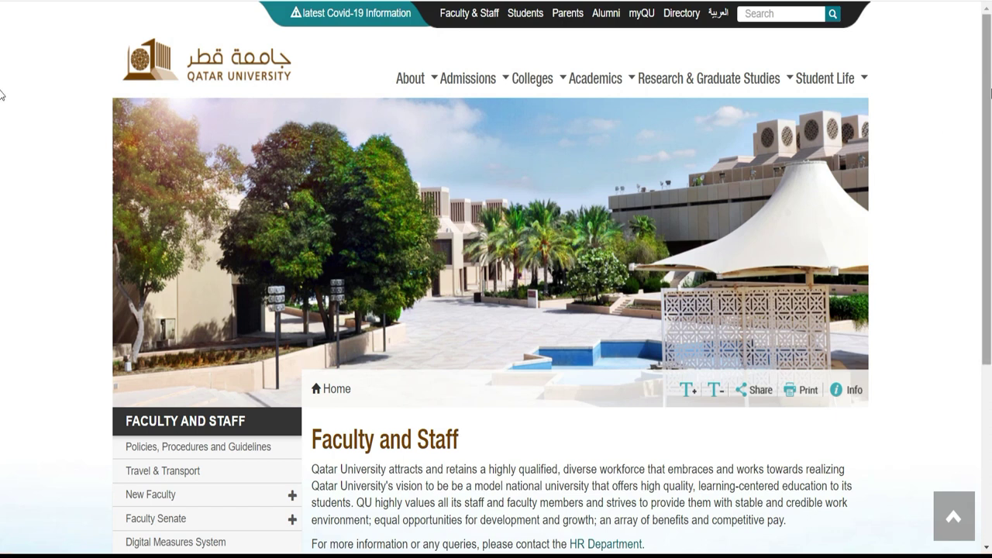
{"action": "left_click_drag", "start_coordinate": [991, 92], "coordinate": [991, 213]}
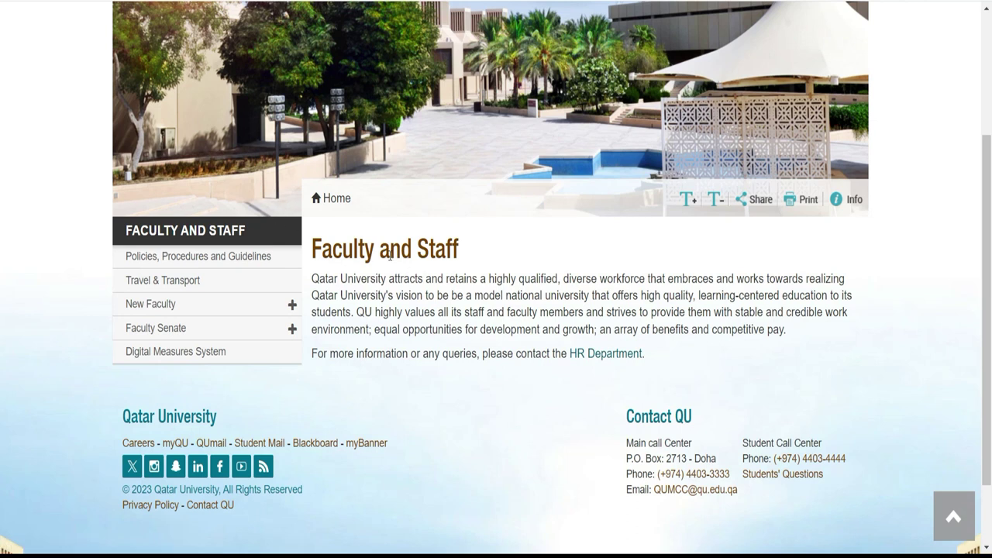
{"action": "right_click", "coordinate": [933, 44]}
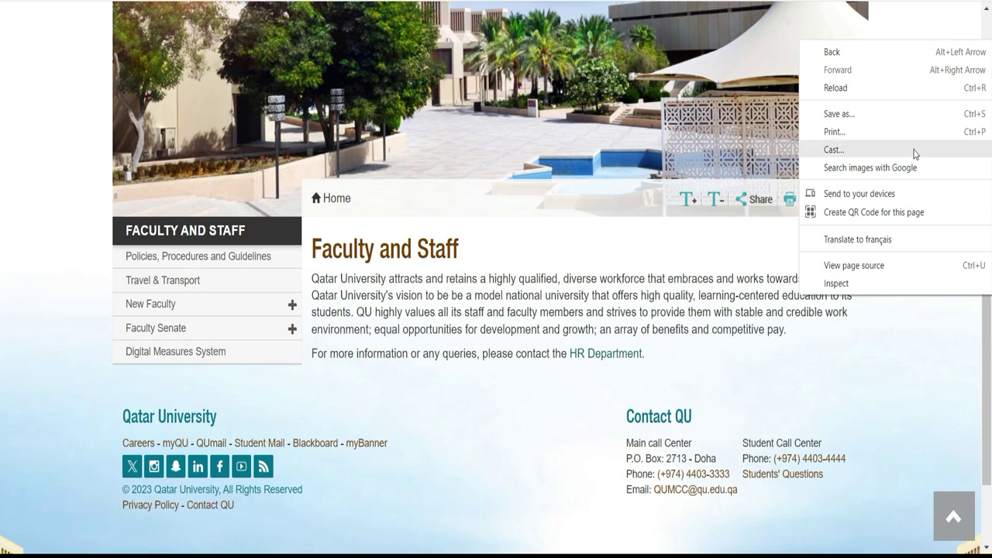
{"action": "left_click", "coordinate": [884, 246]}
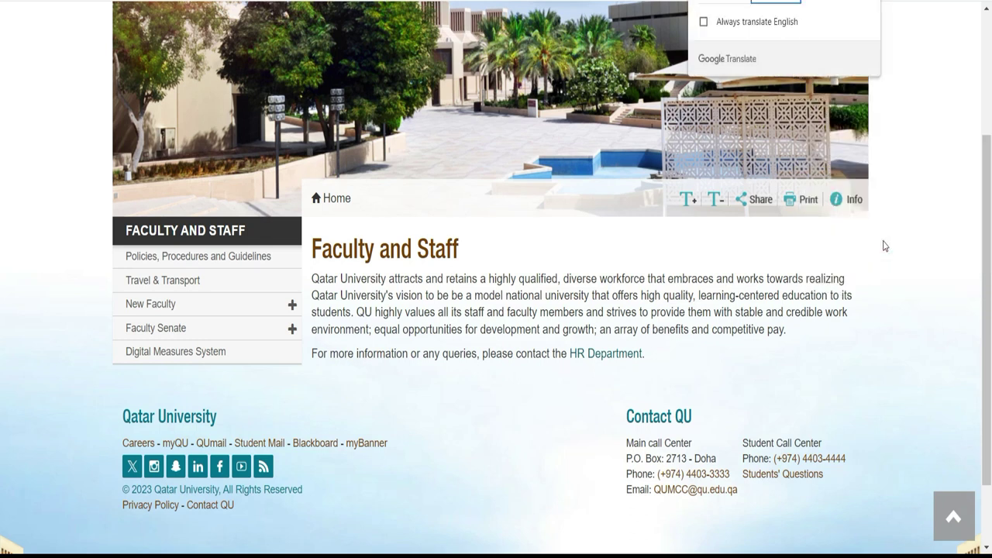
{"action": "left_click", "coordinate": [746, 5]}
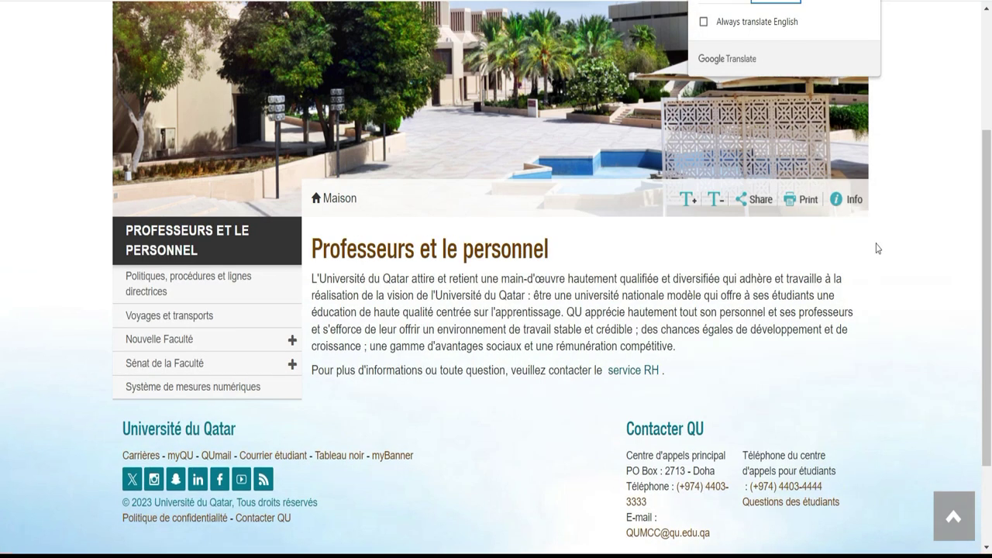
Step: Dismiss the Google Translate bubble and open the Policies, Procedures and Guidelines page
{"action": "left_click", "coordinate": [924, 193]}
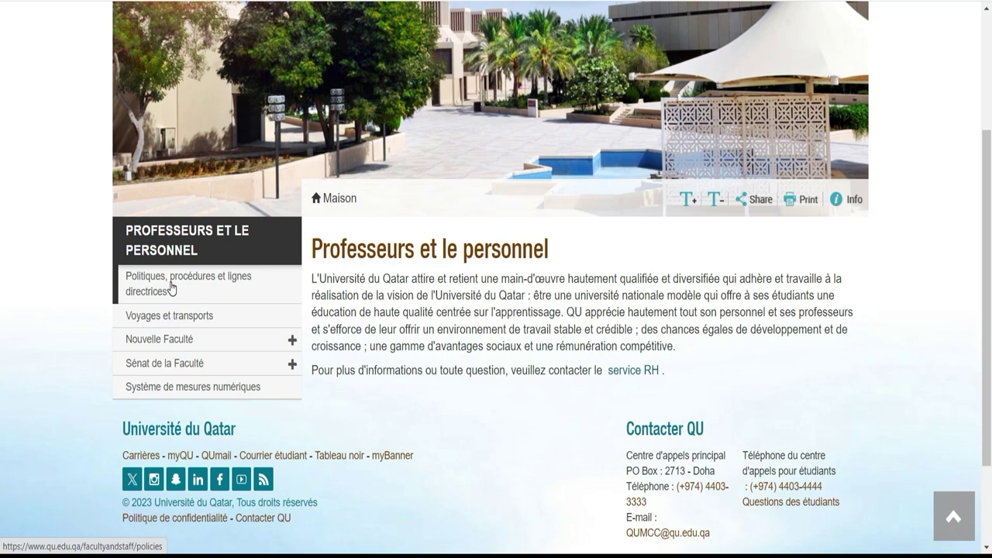
{"action": "left_click", "coordinate": [172, 288]}
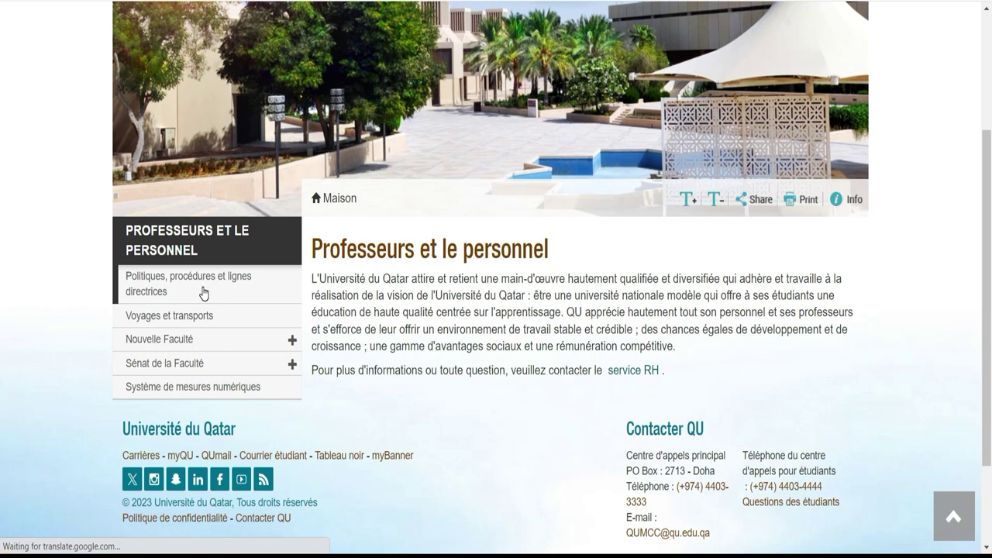
{"action": "left_click", "coordinate": [988, 68]}
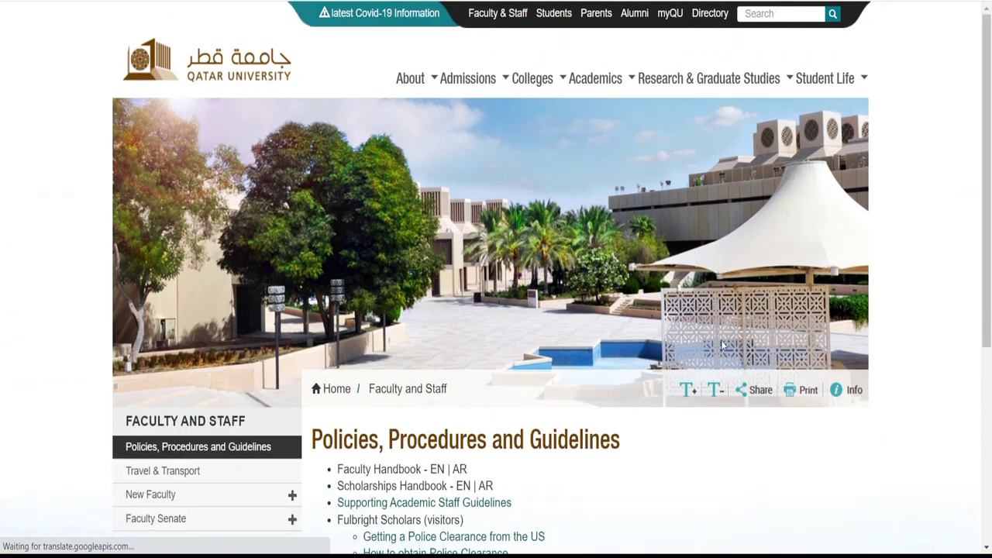
Step: Scroll the Policies page down and back to the top to reach the Admissions menu
{"action": "scroll", "coordinate": [2, 189], "scroll_direction": "down", "scroll_amount": 3}
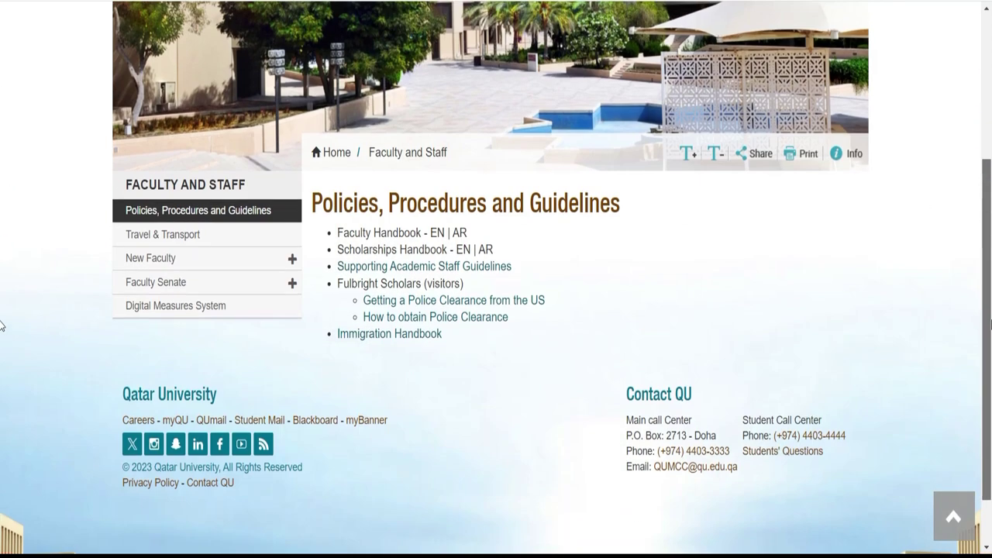
{"action": "scroll", "coordinate": [1, 310], "scroll_direction": "up", "scroll_amount": 1}
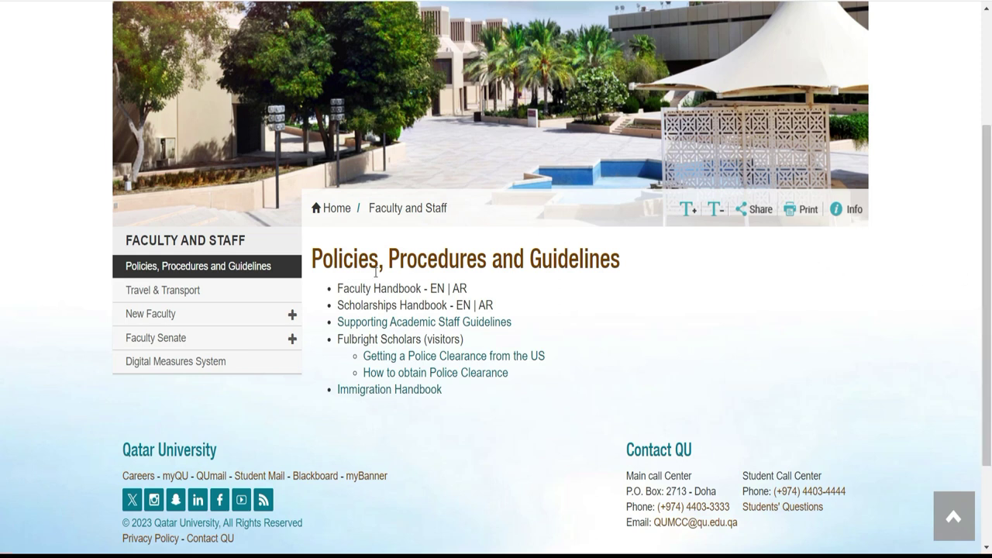
{"action": "scroll", "coordinate": [987, 62], "scroll_direction": "up", "scroll_amount": 3}
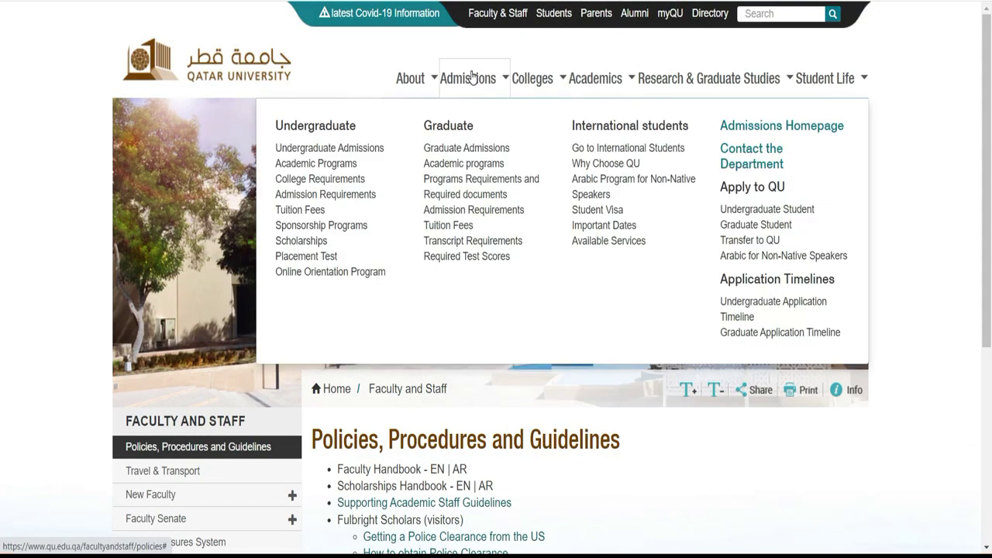
{"action": "mouse_move", "coordinate": [469, 78]}
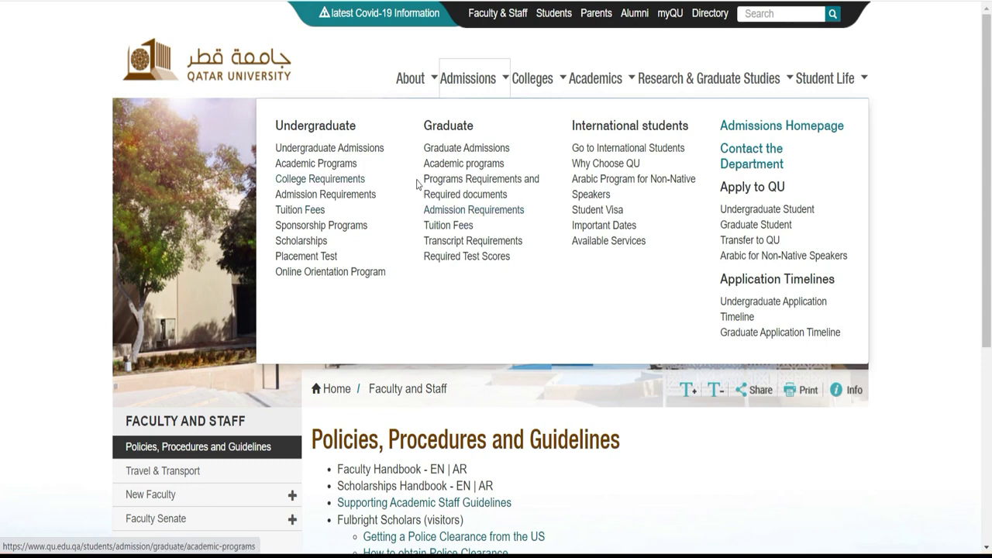
Step: Open the graduate Admission Requirements page and scroll through the PhD and Master's criteria
{"action": "left_click", "coordinate": [466, 210]}
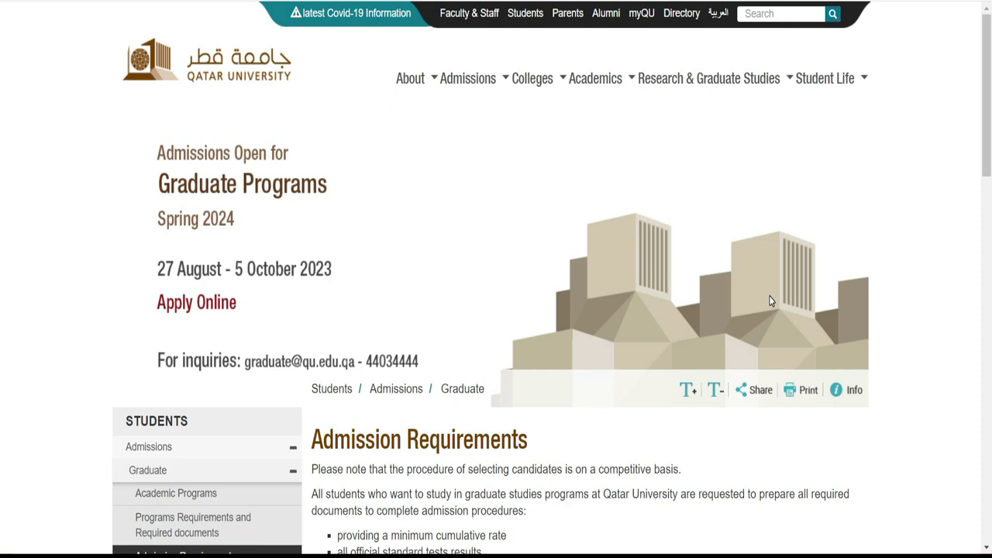
{"action": "mouse_move", "coordinate": [988, 136]}
{"action": "left_mouse_down"}
{"action": "mouse_move", "coordinate": [989, 183]}
{"action": "mouse_move", "coordinate": [987, 162]}
{"action": "left_mouse_up"}
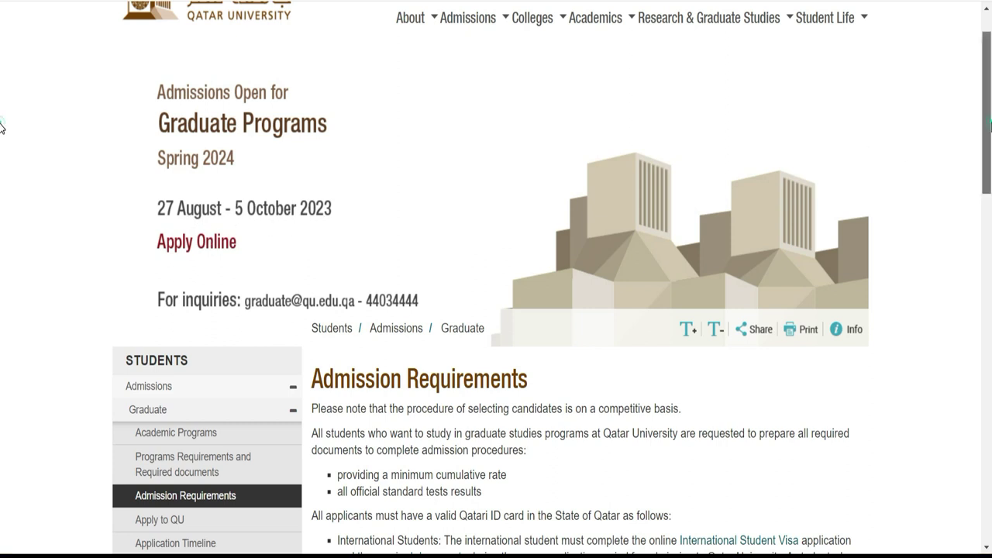
{"action": "scroll", "coordinate": [2, 217], "scroll_direction": "down", "scroll_amount": 3}
{"action": "scroll", "coordinate": [2, 225], "scroll_direction": "down", "scroll_amount": 2}
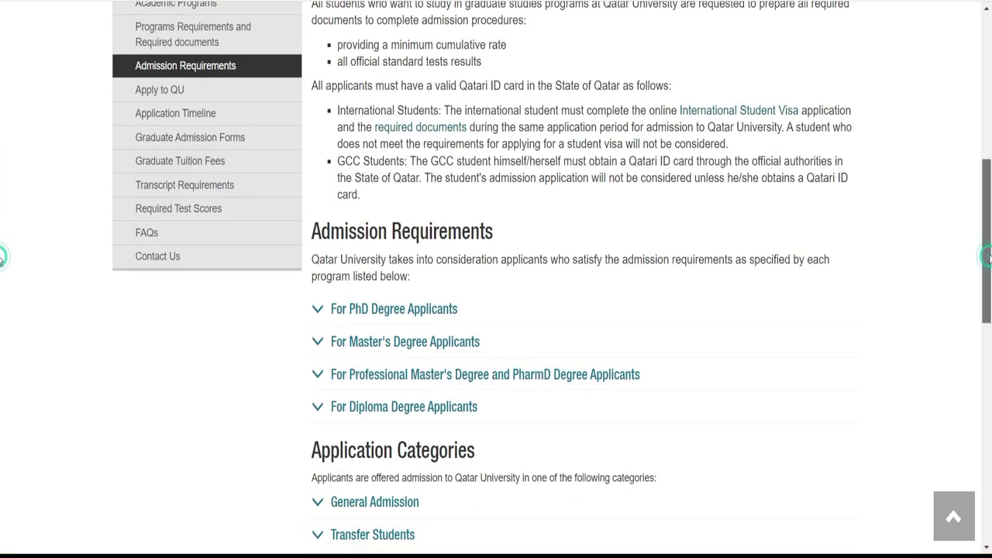
{"action": "scroll", "coordinate": [1, 260], "scroll_direction": "up", "scroll_amount": 1}
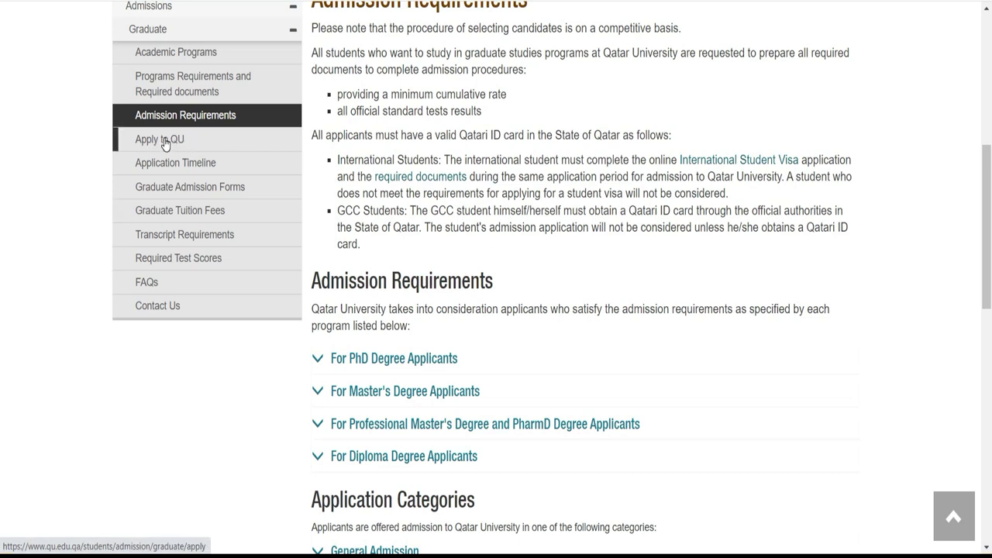
Step: Open the graduate Apply to QU page, scroll down, and translate it into French
{"action": "left_click", "coordinate": [164, 142]}
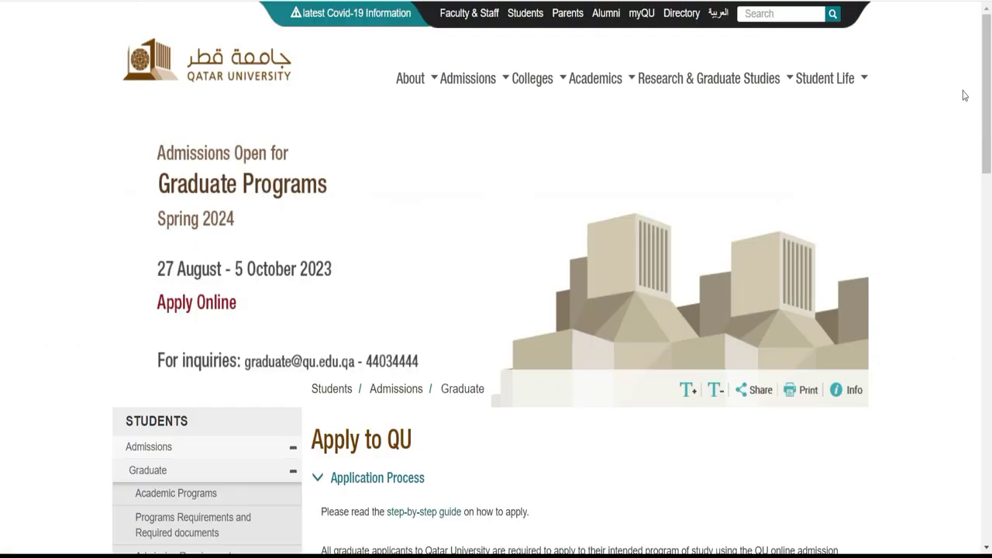
{"action": "left_click_drag", "start_coordinate": [987, 113], "coordinate": [990, 224]}
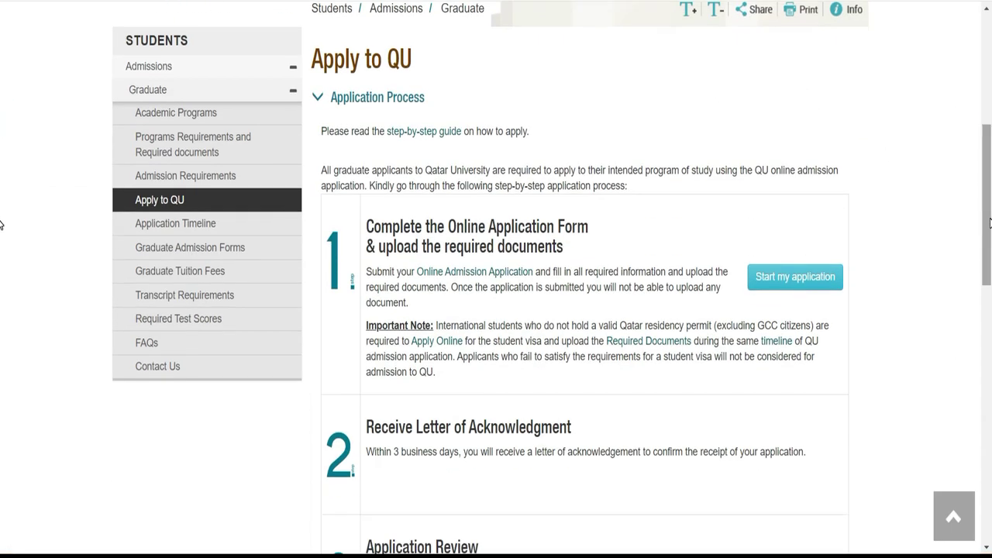
{"action": "left_click", "coordinate": [874, 148]}
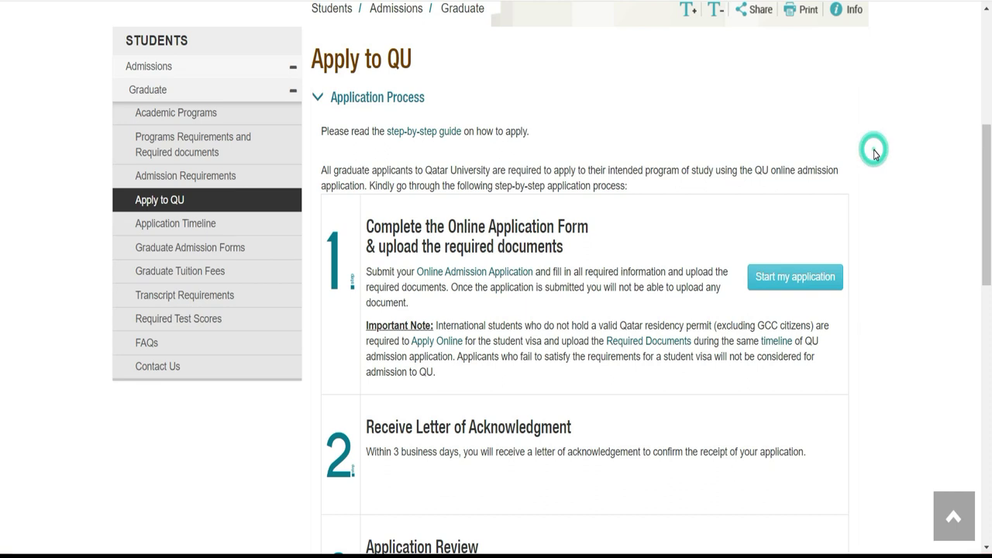
{"action": "right_click", "coordinate": [883, 182]}
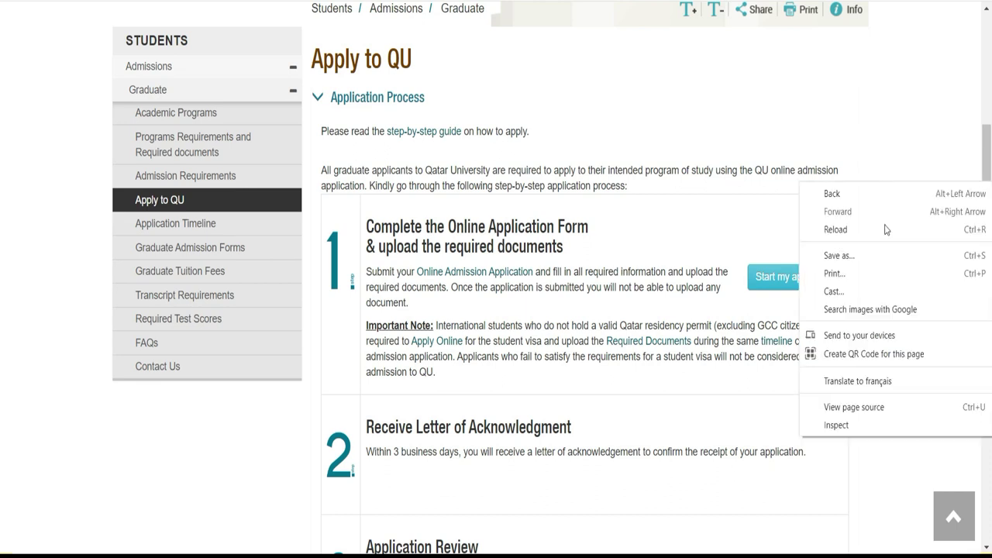
{"action": "left_click", "coordinate": [881, 383]}
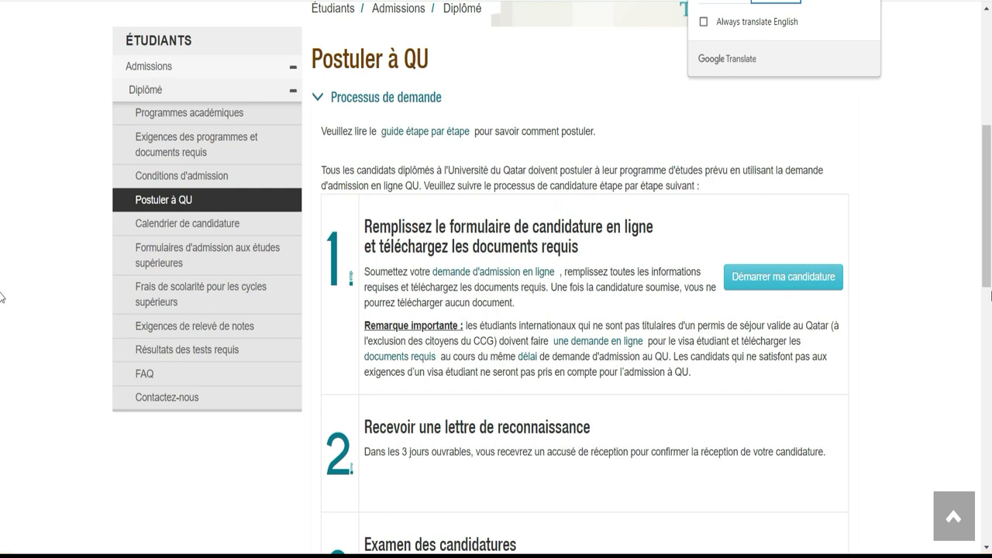
{"action": "mouse_move", "coordinate": [988, 270]}
{"action": "left_mouse_down"}
{"action": "mouse_move", "coordinate": [990, 196]}
{"action": "mouse_move", "coordinate": [989, 329]}
{"action": "left_mouse_up"}
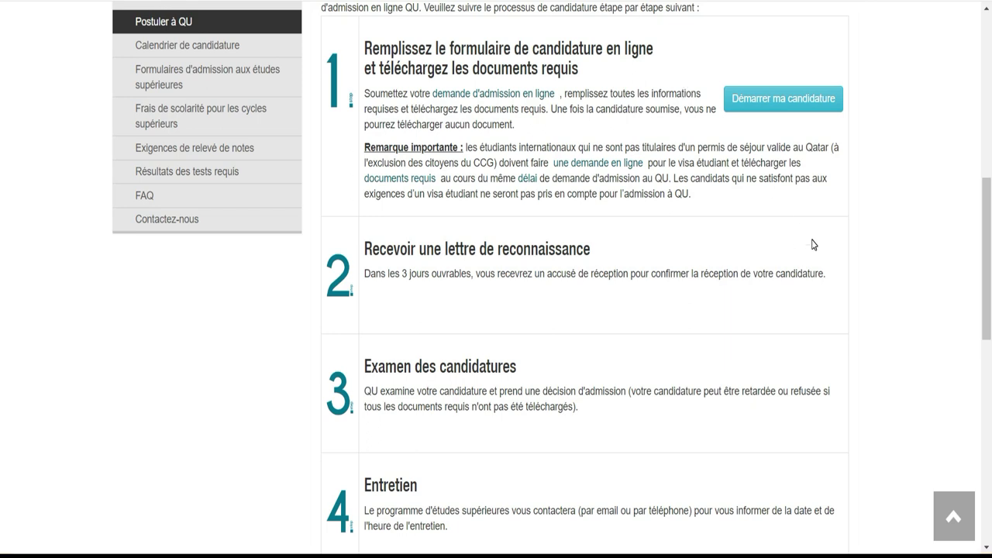
{"action": "scroll", "coordinate": [2, 275], "scroll_direction": "down", "scroll_amount": 3}
{"action": "scroll", "coordinate": [2, 287], "scroll_direction": "down", "scroll_amount": 3}
{"action": "scroll", "coordinate": [2, 287], "scroll_direction": "up", "scroll_amount": 2}
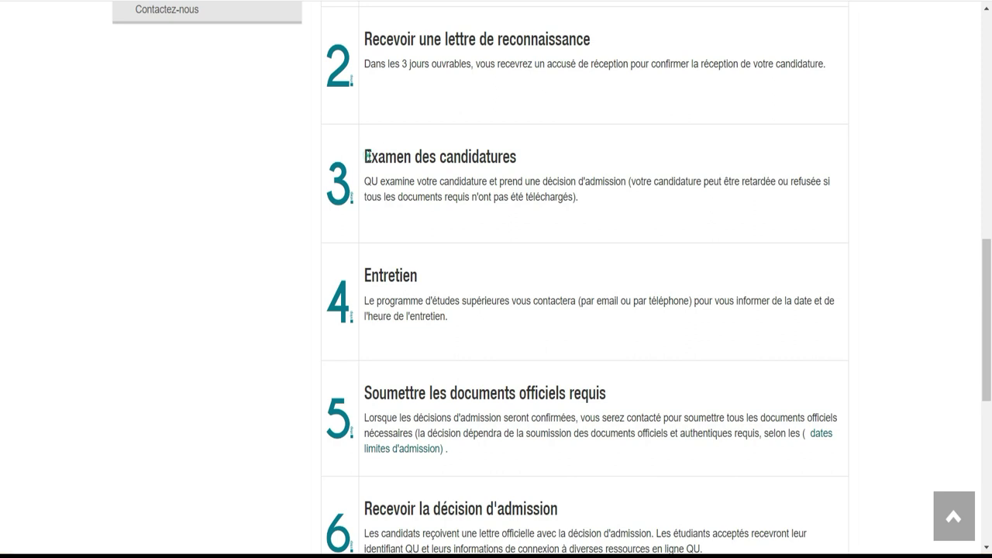
{"action": "left_click_drag", "start_coordinate": [369, 156], "coordinate": [599, 200]}
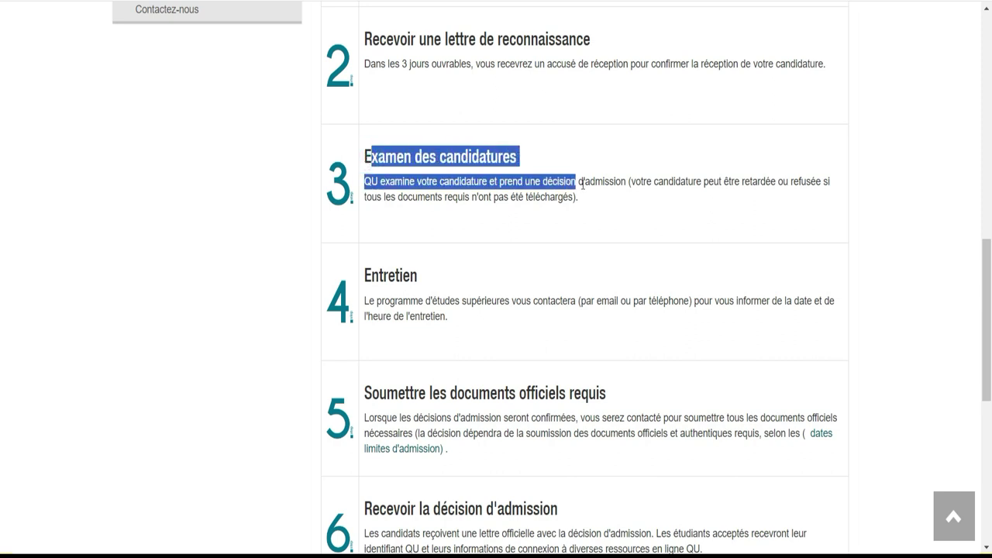
{"action": "left_click", "coordinate": [623, 199]}
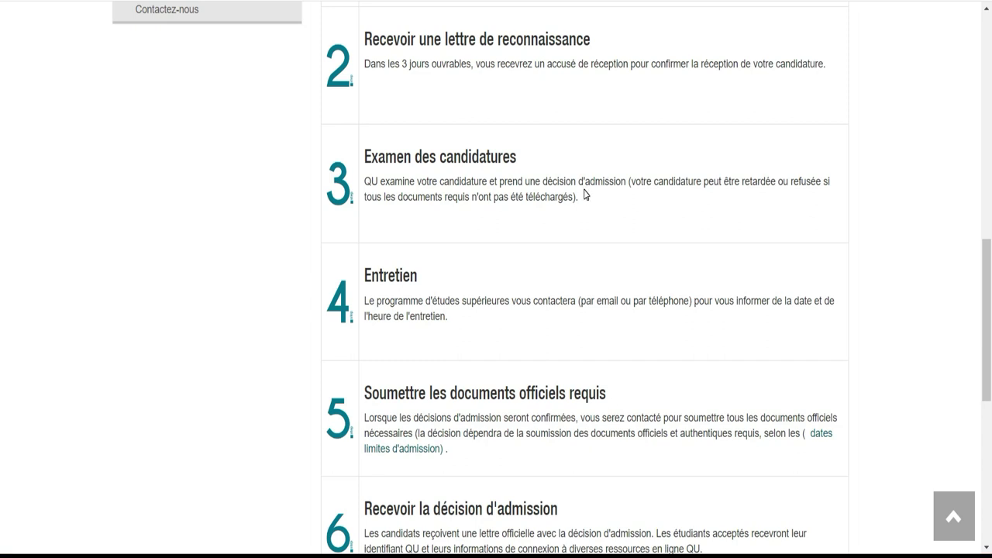
{"action": "left_click_drag", "start_coordinate": [462, 316], "coordinate": [389, 275]}
{"action": "left_click", "coordinate": [479, 322]}
{"action": "left_click_drag", "start_coordinate": [454, 324], "coordinate": [364, 272]}
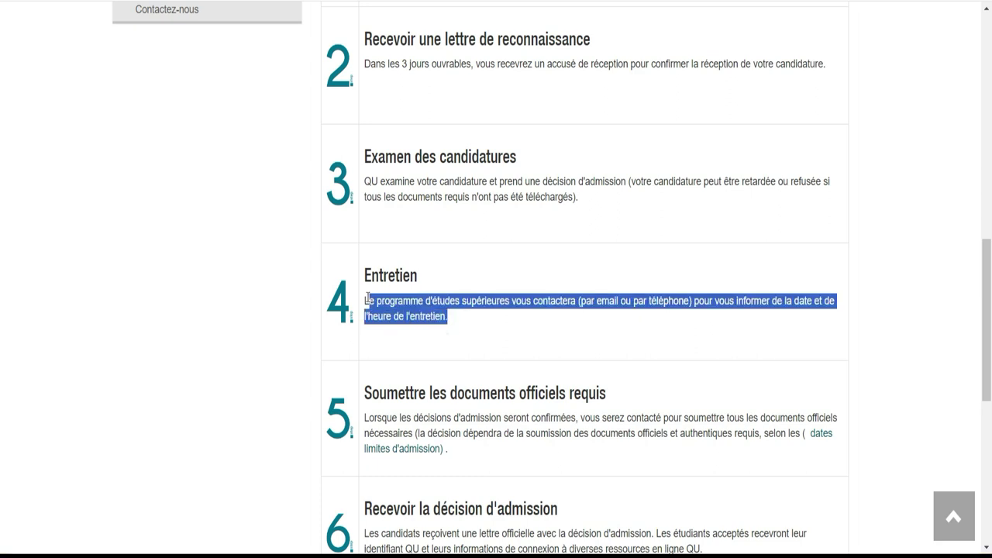
{"action": "left_click", "coordinate": [450, 318]}
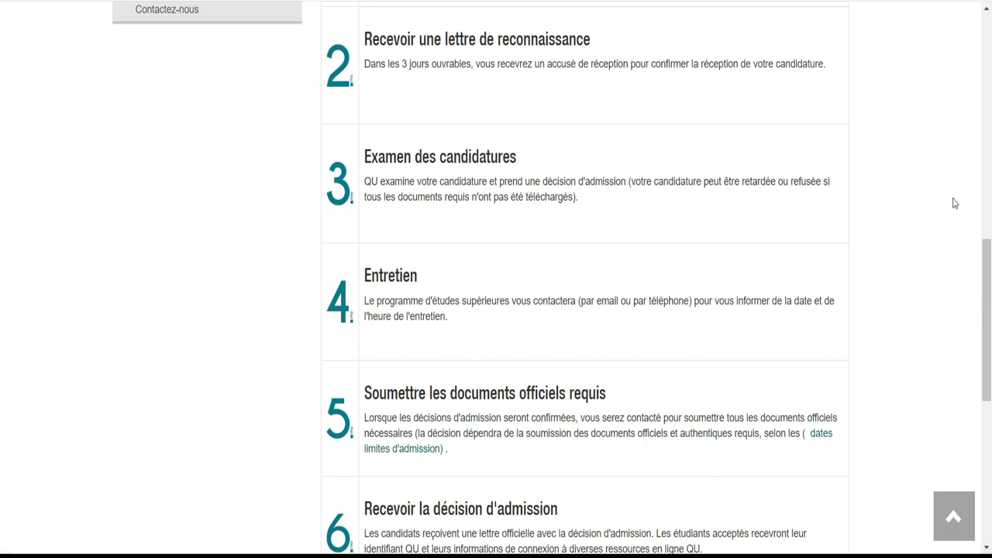
{"action": "scroll", "coordinate": [989, 262], "scroll_direction": "down", "scroll_amount": 2}
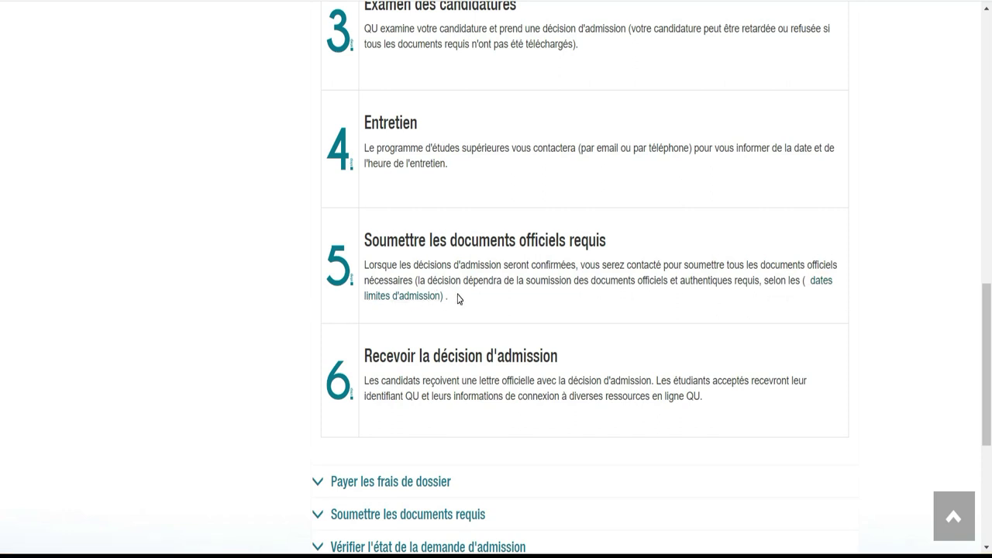
{"action": "left_click_drag", "start_coordinate": [458, 298], "coordinate": [362, 268]}
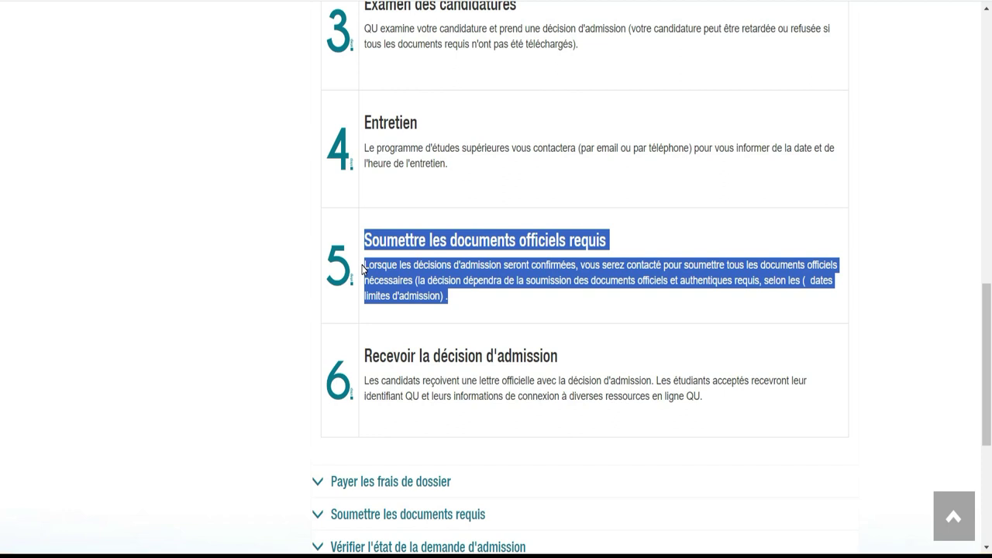
{"action": "left_click", "coordinate": [471, 308]}
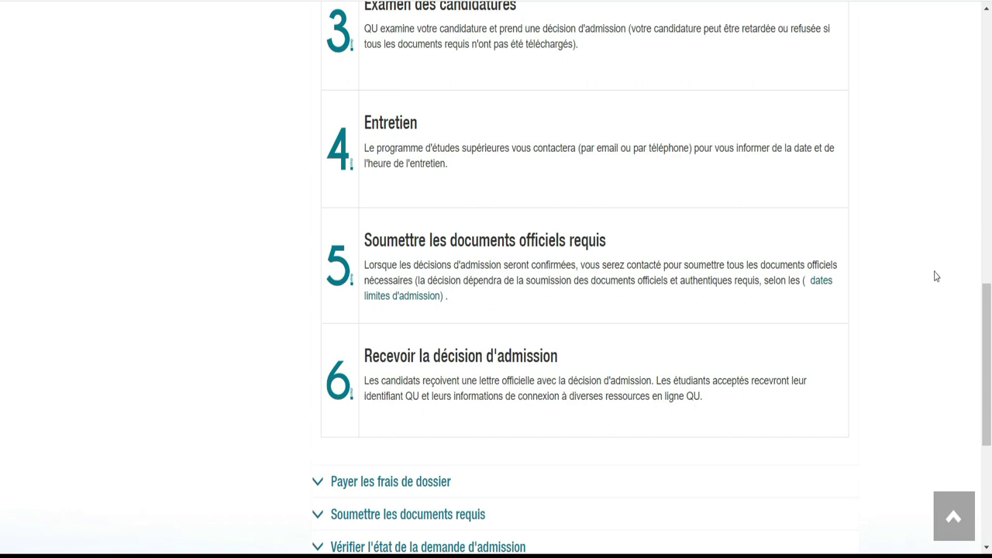
{"action": "left_click_drag", "start_coordinate": [986, 331], "coordinate": [986, 372]}
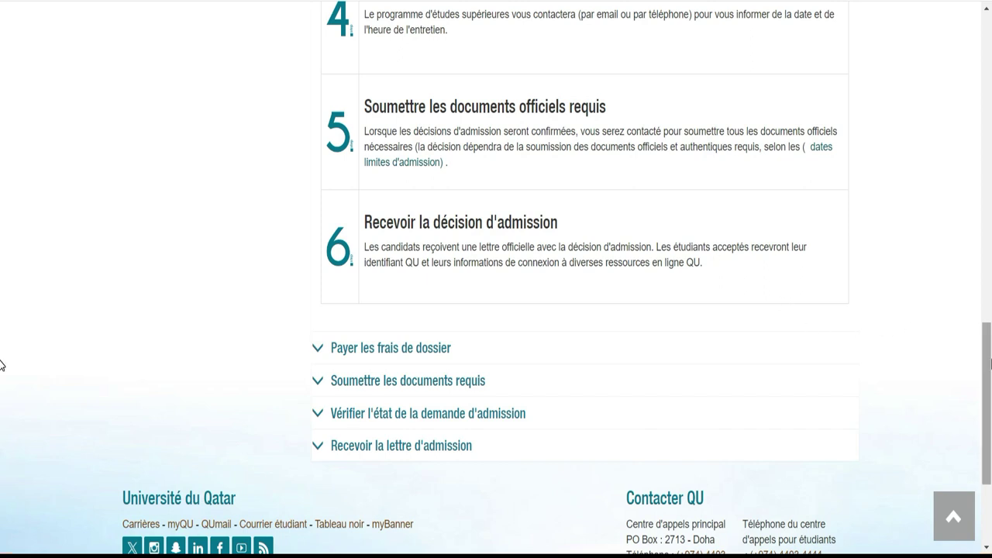
Step: Expand the application-fee section and highlight the 350 QR fee amount
{"action": "left_click", "coordinate": [392, 348]}
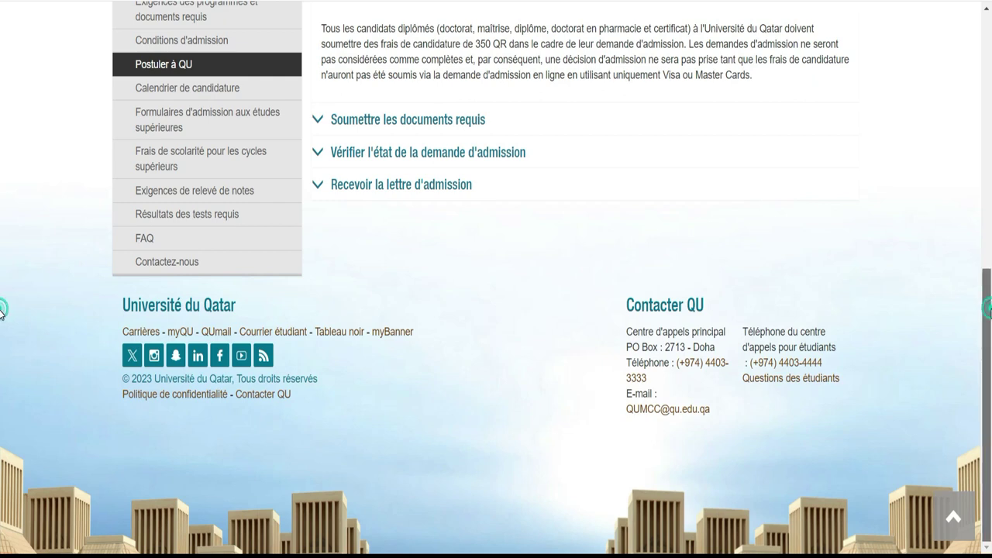
{"action": "scroll", "coordinate": [0, 310], "scroll_direction": "up", "scroll_amount": 3}
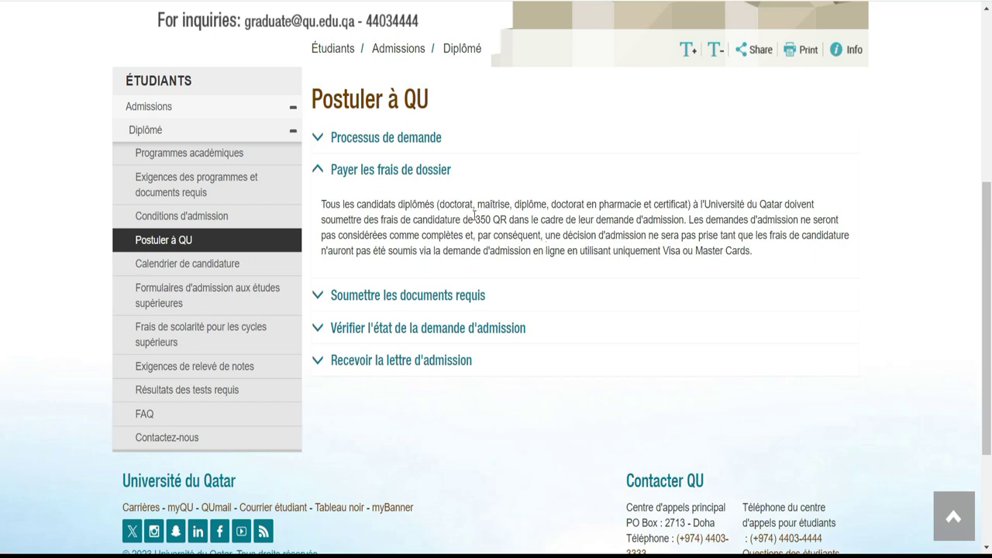
{"action": "left_click_drag", "start_coordinate": [476, 219], "coordinate": [507, 219]}
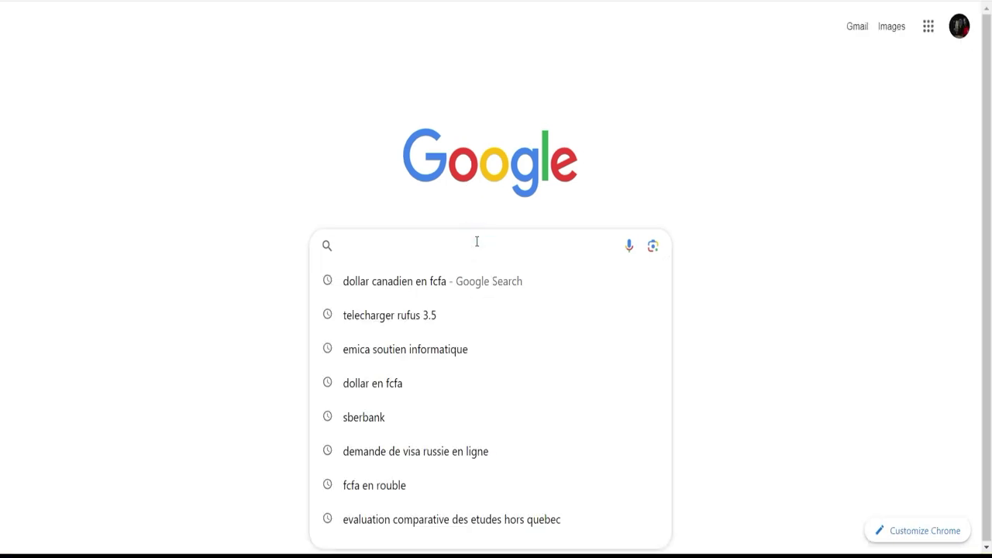
Step: Search 'monaie qatar' and convert 350 Qatari riyals to euros, giving 88.33 EUR
{"action": "type", "text": "mo"}
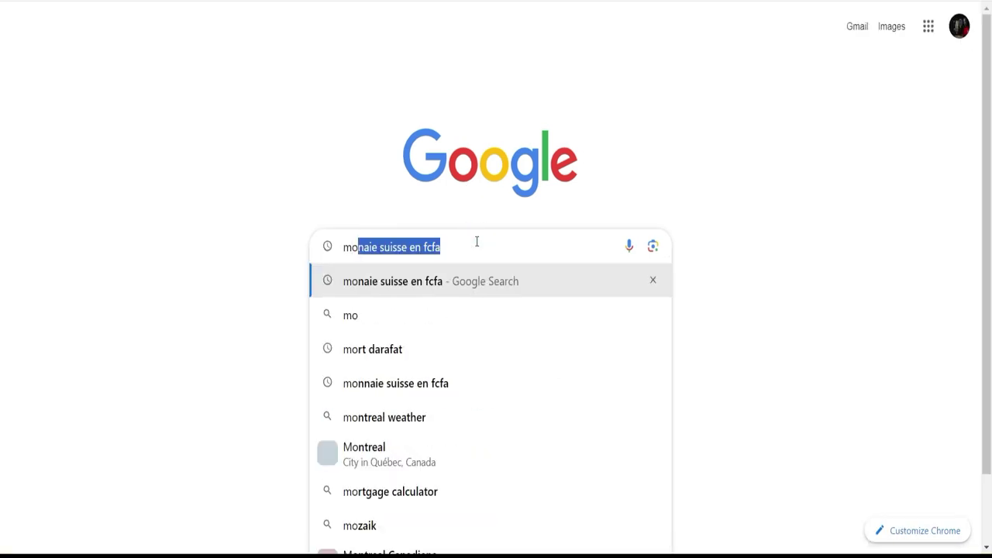
{"action": "type", "text": "naie"}
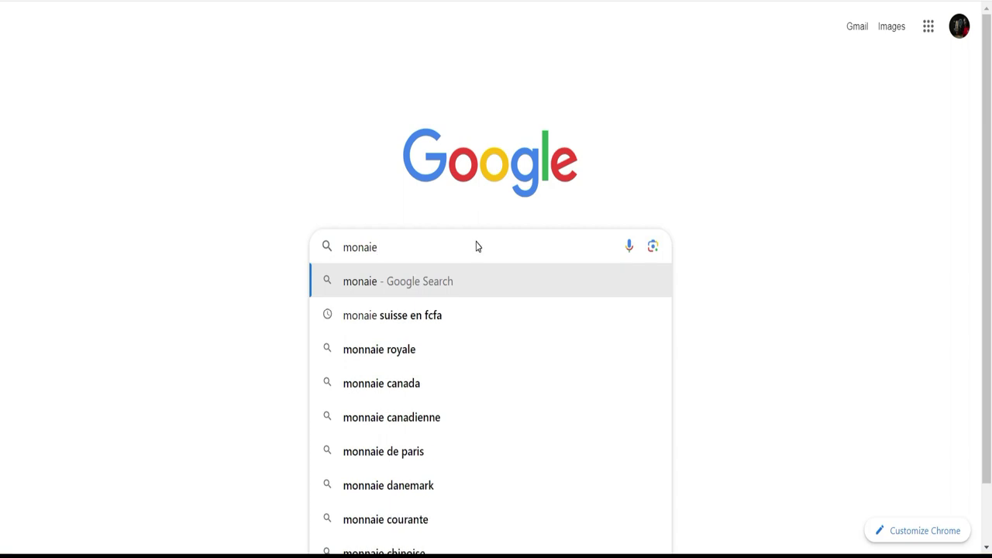
{"action": "type", "text": " qat"}
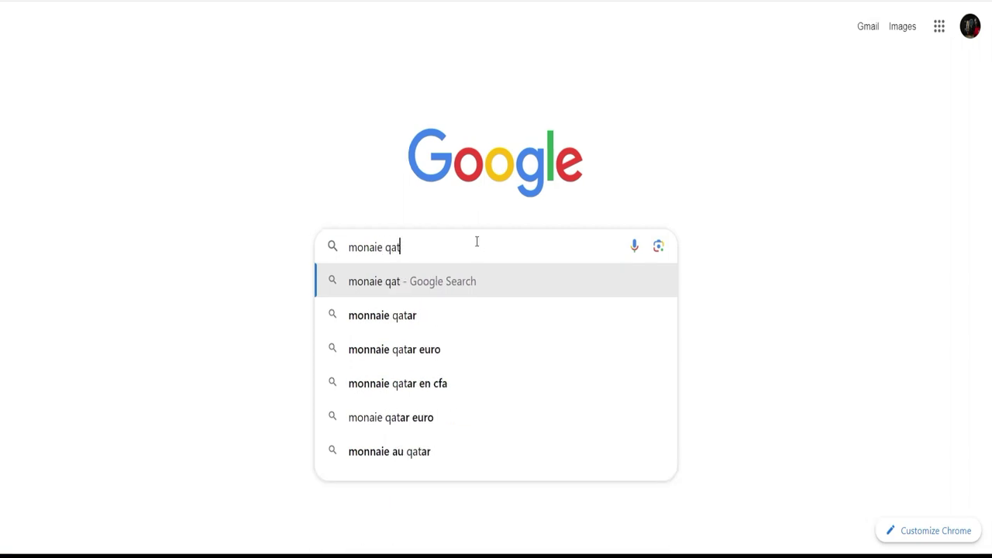
{"action": "type", "text": "ar euro"}
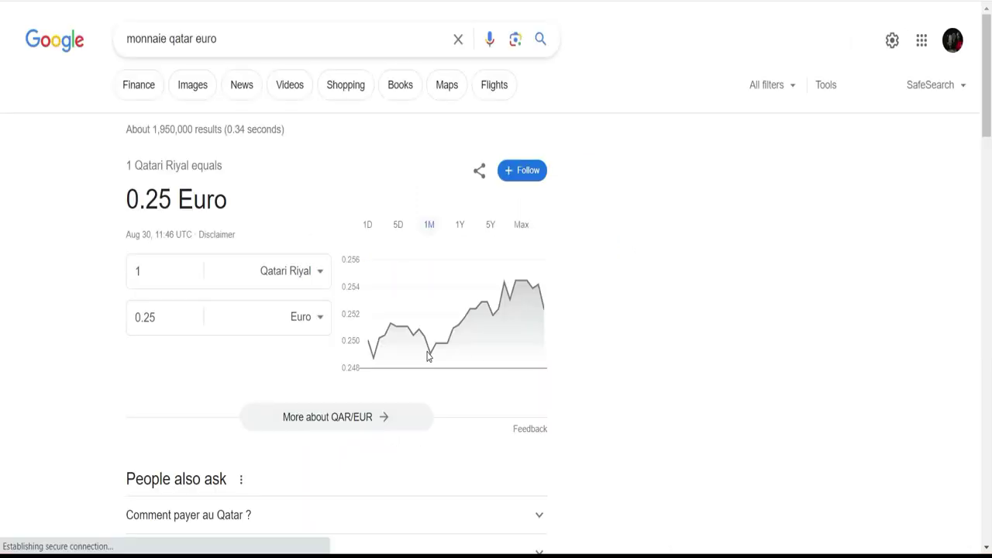
{"action": "left_click", "coordinate": [264, 38]}
{"action": "left_click", "coordinate": [84, 317]}
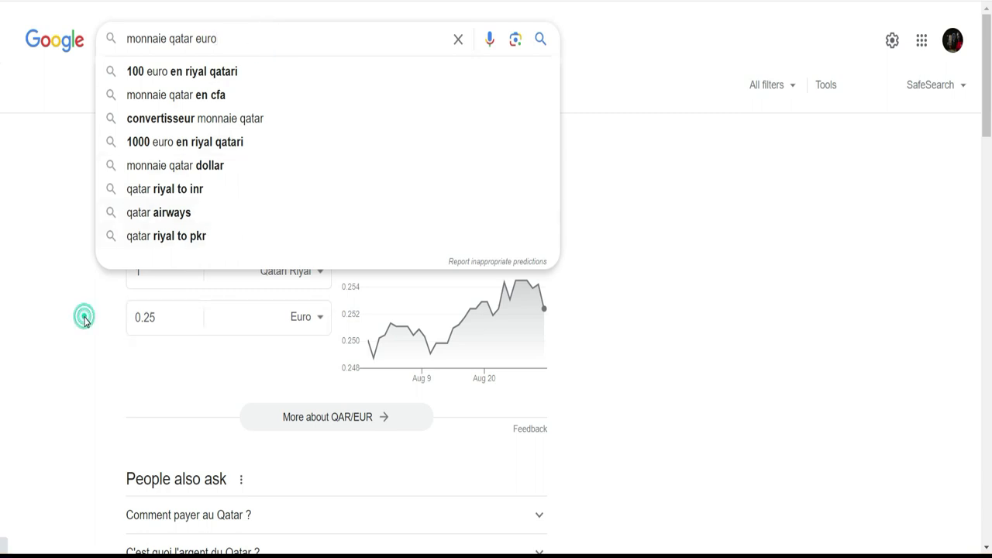
{"action": "left_click", "coordinate": [145, 272]}
{"action": "key", "text": "BackSpace"}
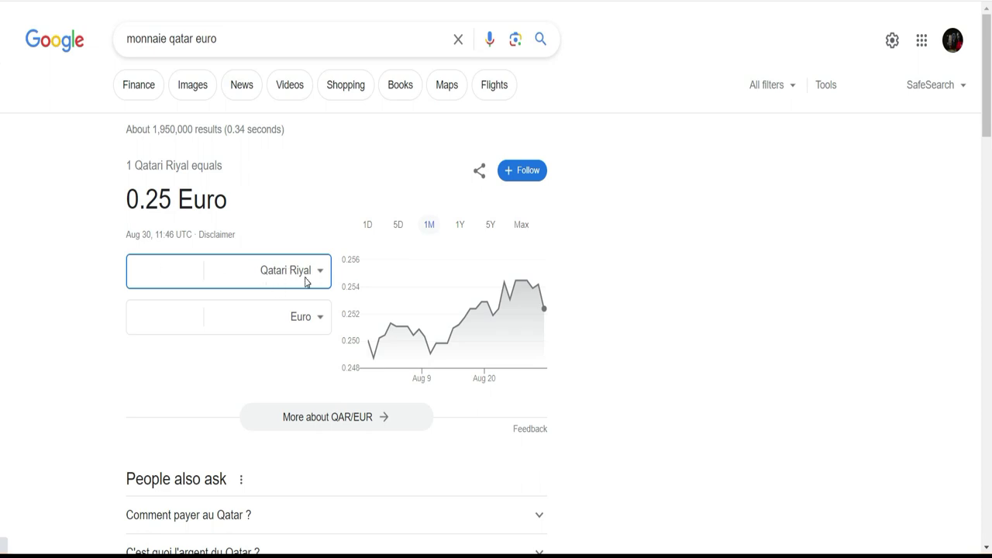
{"action": "type", "text": "350"}
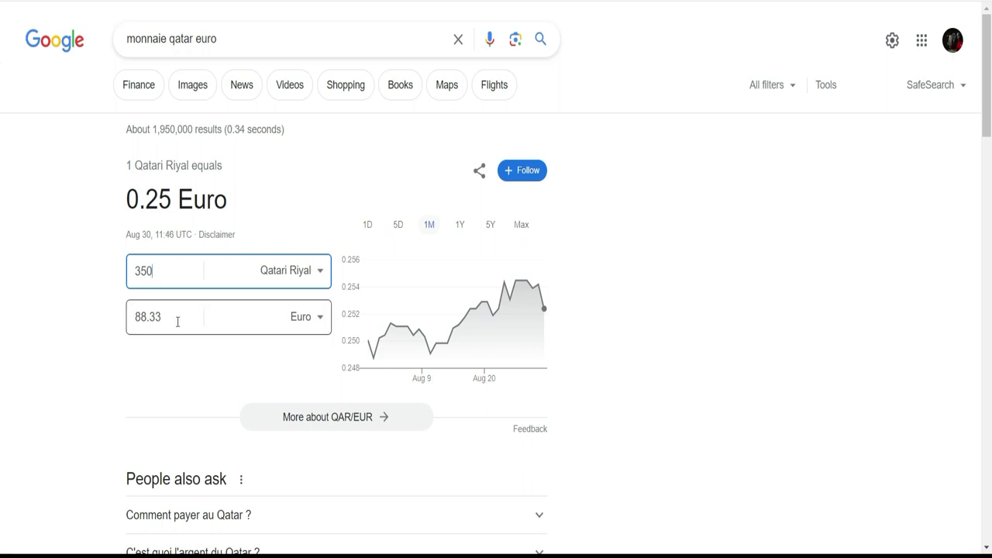
{"action": "left_click_drag", "start_coordinate": [167, 318], "coordinate": [130, 320]}
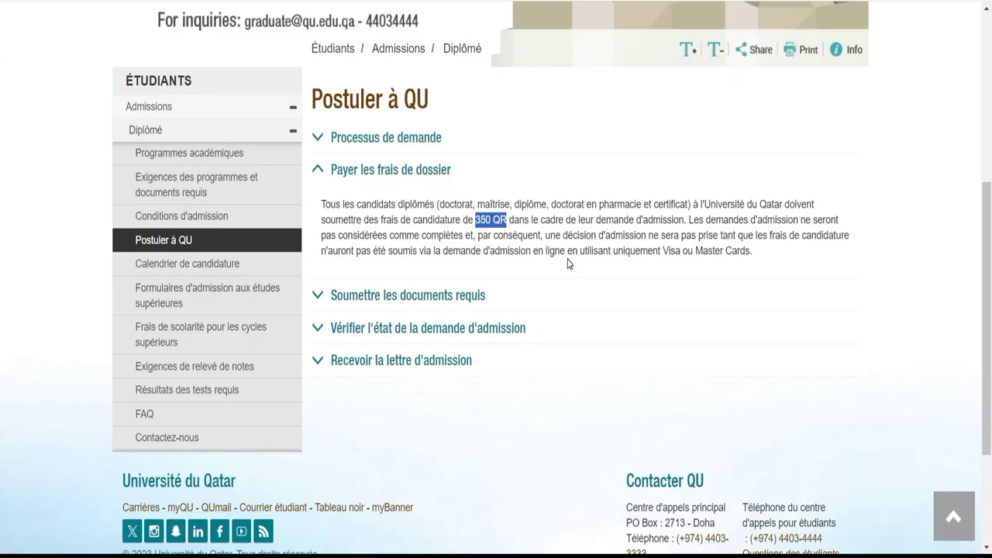
Step: Expand 'Soumettre les documents requis' and highlight the test results and document drop-off passages
{"action": "left_click", "coordinate": [415, 306]}
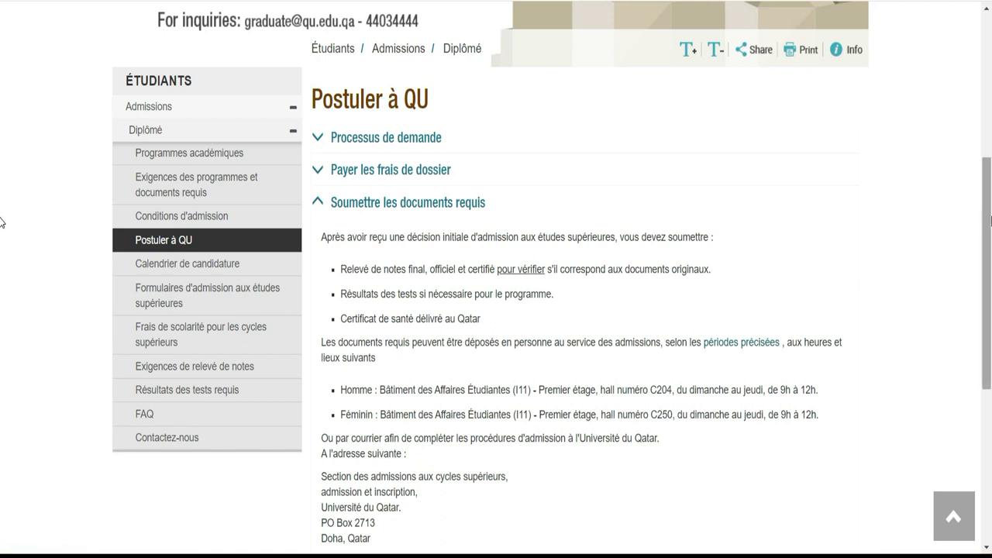
{"action": "scroll", "coordinate": [2, 318], "scroll_direction": "down", "scroll_amount": 3}
{"action": "scroll", "coordinate": [2, 318], "scroll_direction": "up", "scroll_amount": 2}
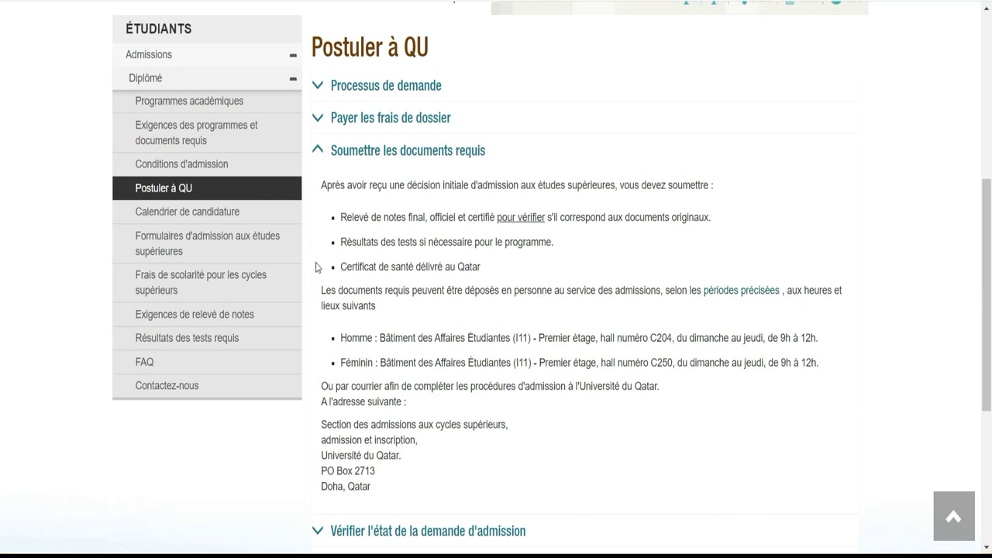
{"action": "left_click_drag", "start_coordinate": [334, 240], "coordinate": [555, 243]}
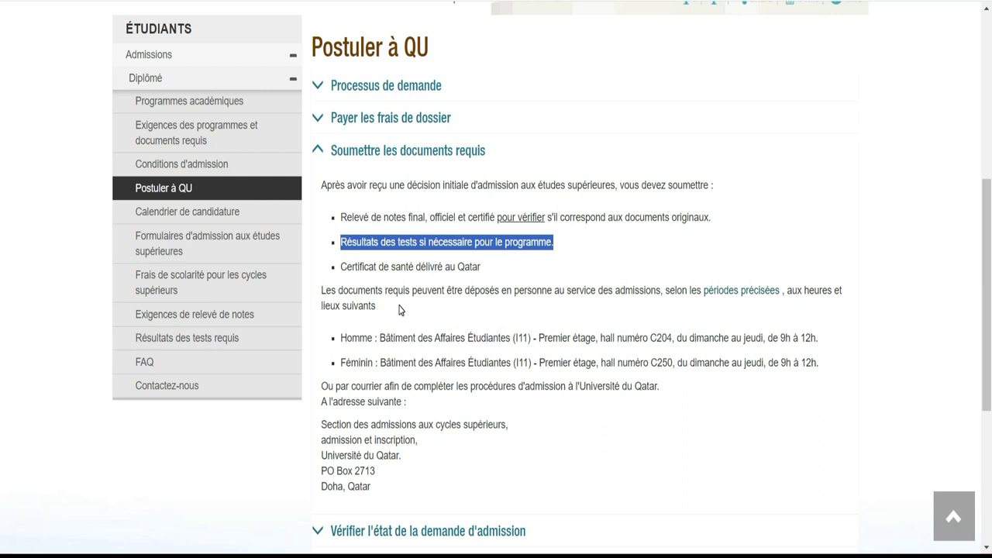
{"action": "left_click_drag", "start_coordinate": [380, 306], "coordinate": [318, 293]}
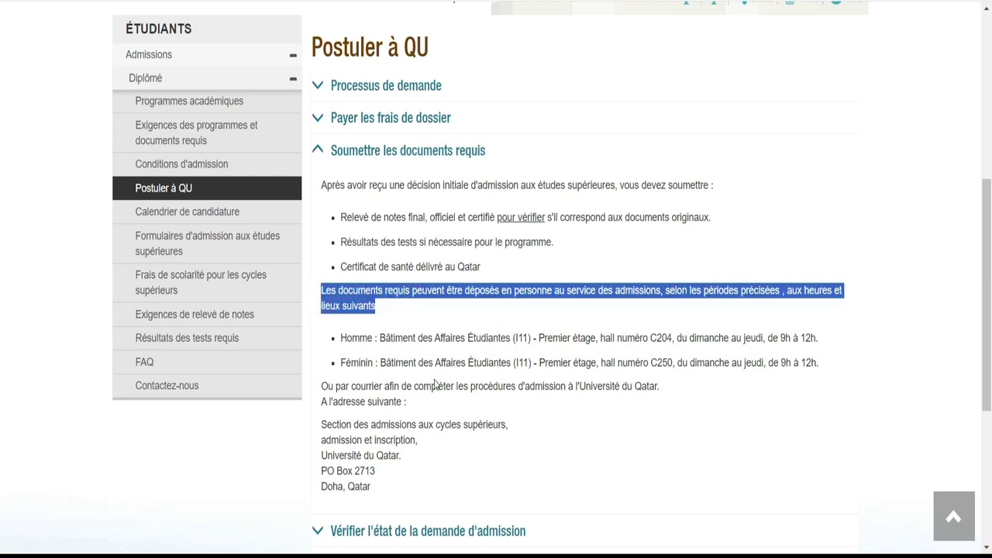
{"action": "left_click_drag", "start_coordinate": [406, 402], "coordinate": [324, 335]}
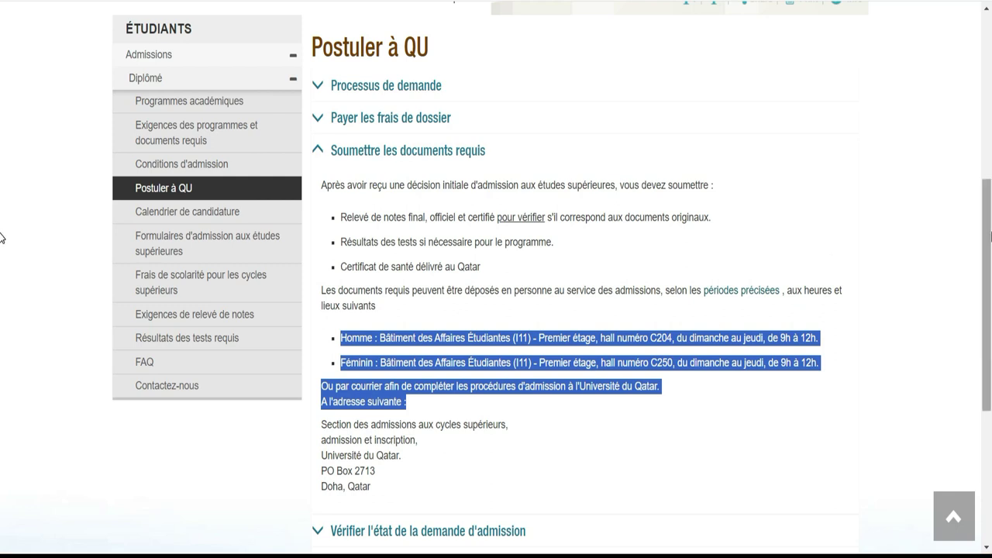
Step: Expand 'Recevoir la lettre d'admission' and scroll back up the page
{"action": "scroll", "coordinate": [2, 271], "scroll_direction": "down", "scroll_amount": 3}
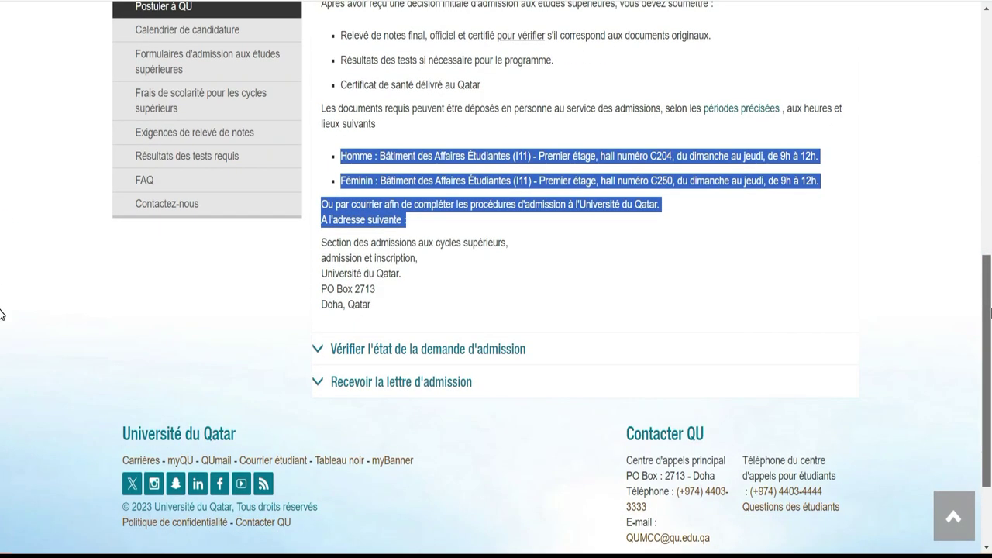
{"action": "left_click", "coordinate": [431, 380]}
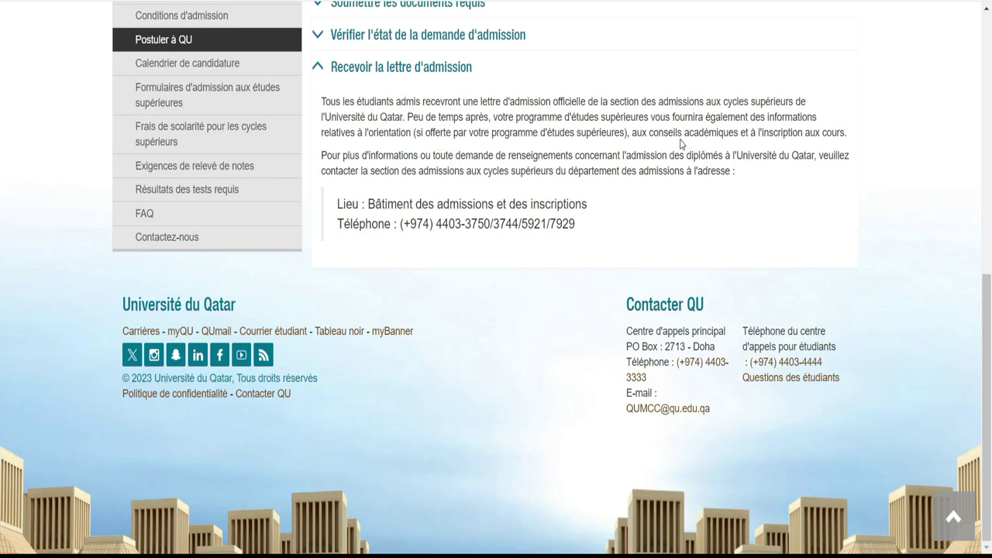
{"action": "scroll", "coordinate": [1, 225], "scroll_direction": "up", "scroll_amount": 2}
{"action": "scroll", "coordinate": [1, 226], "scroll_direction": "up", "scroll_amount": 3}
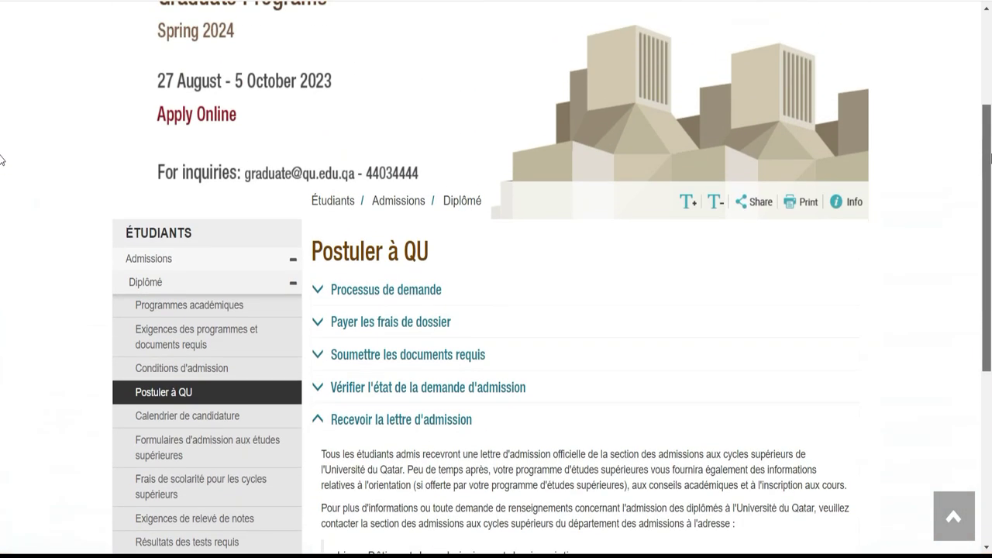
Step: Expand 'Processus de demande' and scroll down toward 'Démarrer ma candidature'
{"action": "left_click", "coordinate": [378, 300]}
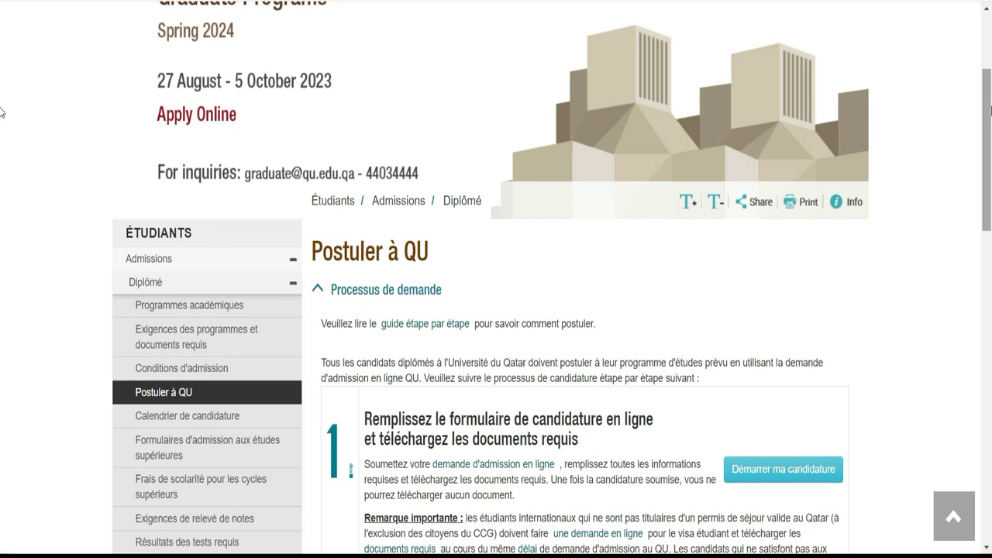
{"action": "scroll", "coordinate": [4, 109], "scroll_direction": "down", "scroll_amount": 3}
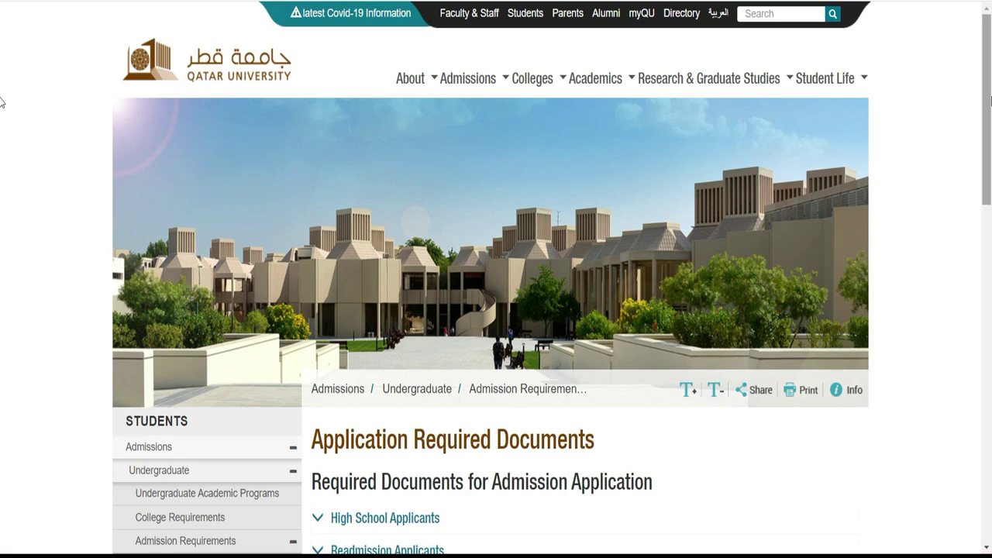
Step: Expand the Second Degree Applicants requirements and scroll through their required documents list
{"action": "scroll", "coordinate": [3, 100], "scroll_direction": "down", "scroll_amount": 5}
{"action": "scroll", "coordinate": [2, 279], "scroll_direction": "down", "scroll_amount": 4}
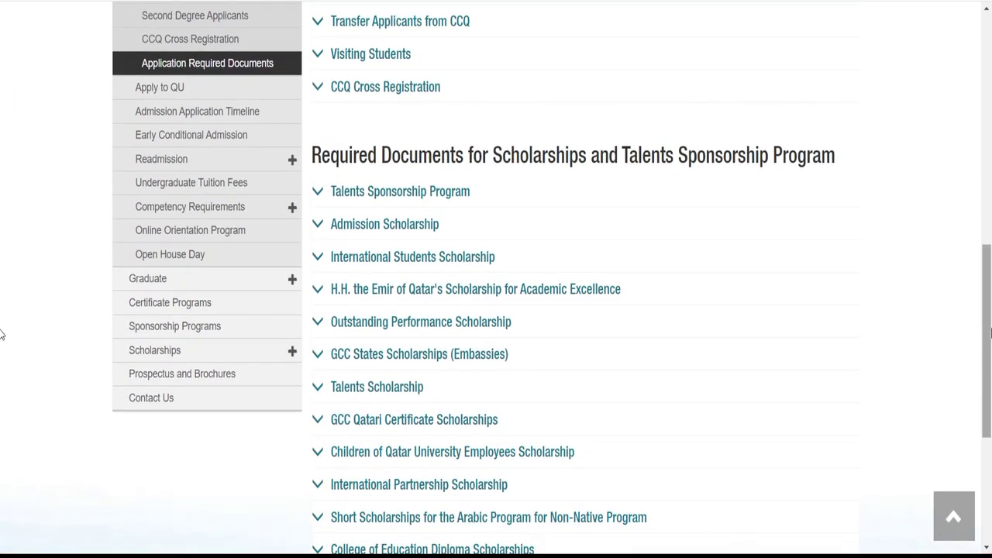
{"action": "mouse_move", "coordinate": [991, 332]}
{"action": "left_mouse_down"}
{"action": "mouse_move", "coordinate": [991, 416]}
{"action": "mouse_move", "coordinate": [990, 229]}
{"action": "left_mouse_up"}
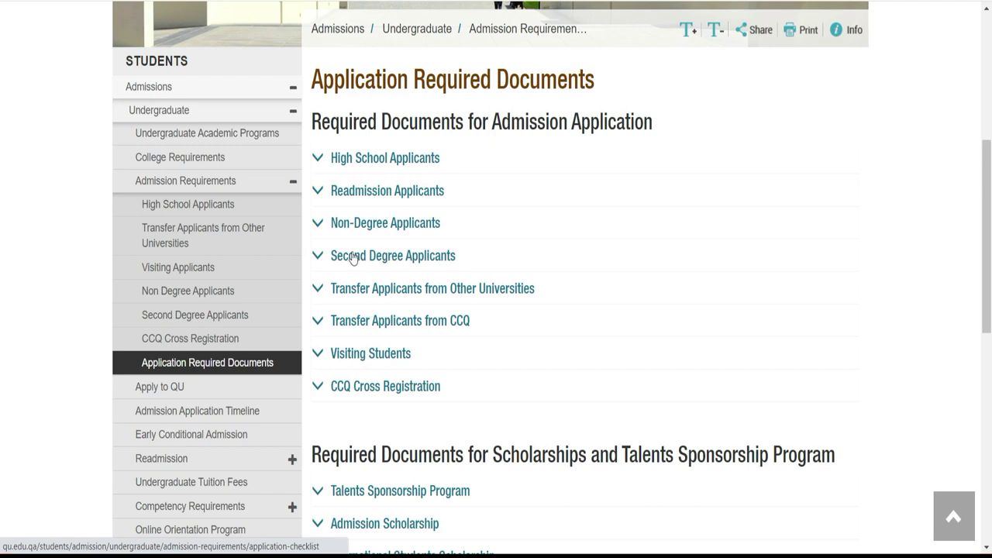
{"action": "left_click", "coordinate": [408, 258]}
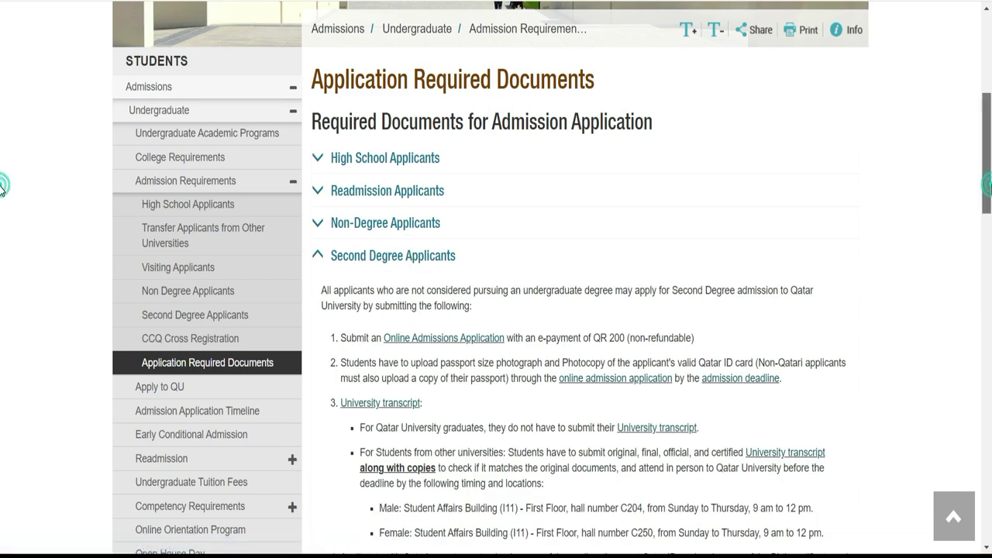
{"action": "scroll", "coordinate": [990, 189], "scroll_direction": "down", "scroll_amount": 3}
{"action": "mouse_move", "coordinate": [990, 251]}
{"action": "left_mouse_down"}
{"action": "mouse_move", "coordinate": [990, 285]}
{"action": "mouse_move", "coordinate": [990, 217]}
{"action": "mouse_move", "coordinate": [989, 248]}
{"action": "left_mouse_up"}
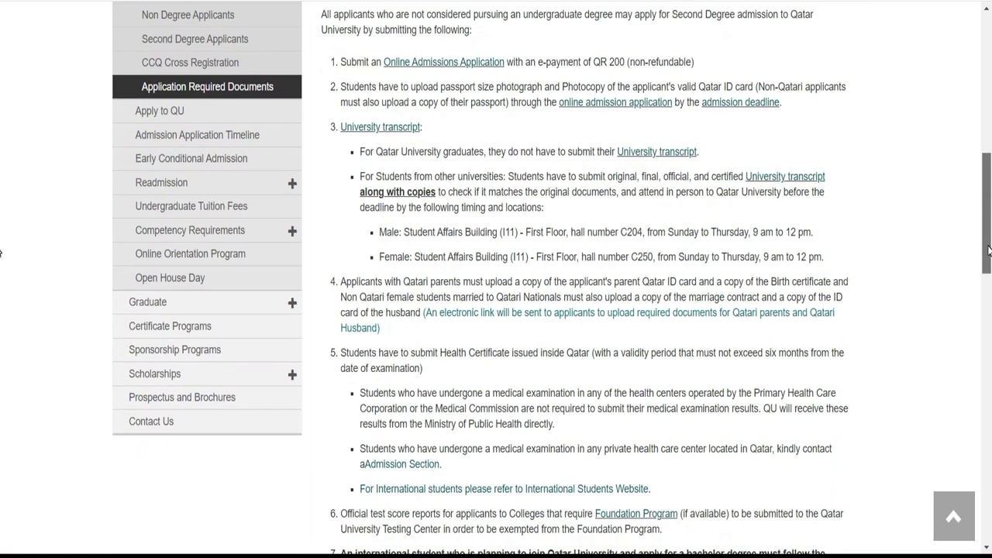
{"action": "left_click_drag", "start_coordinate": [989, 248], "coordinate": [989, 116]}
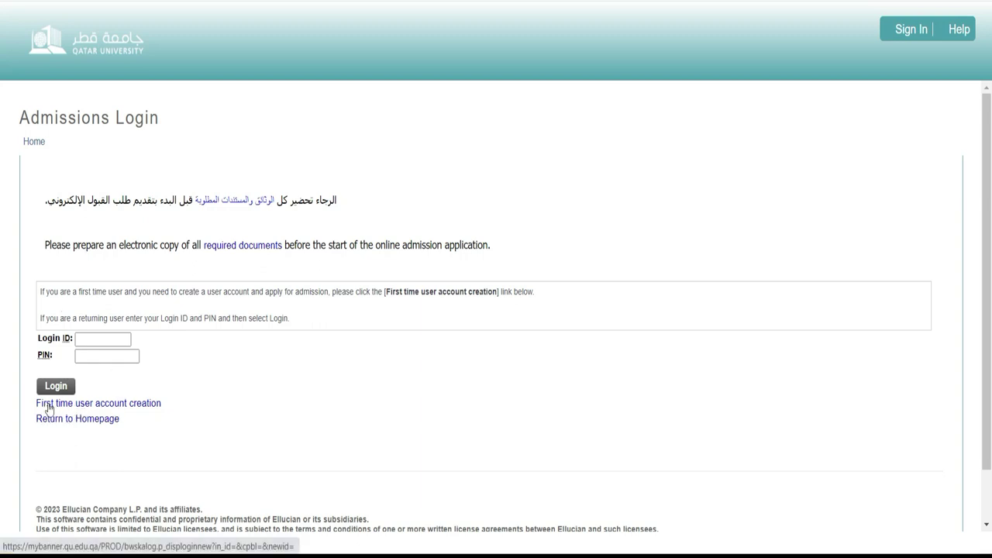
Step: Begin first-time user account creation from the Admissions Login page
{"action": "left_click", "coordinate": [108, 405]}
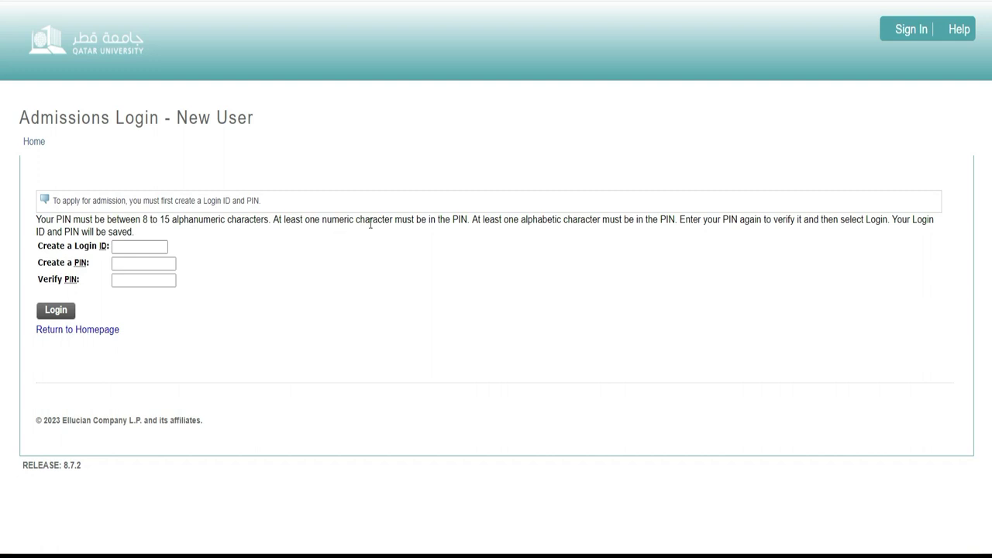
Step: Translate the new-user page into French and begin entering a new login ID
{"action": "right_click", "coordinate": [566, 162]}
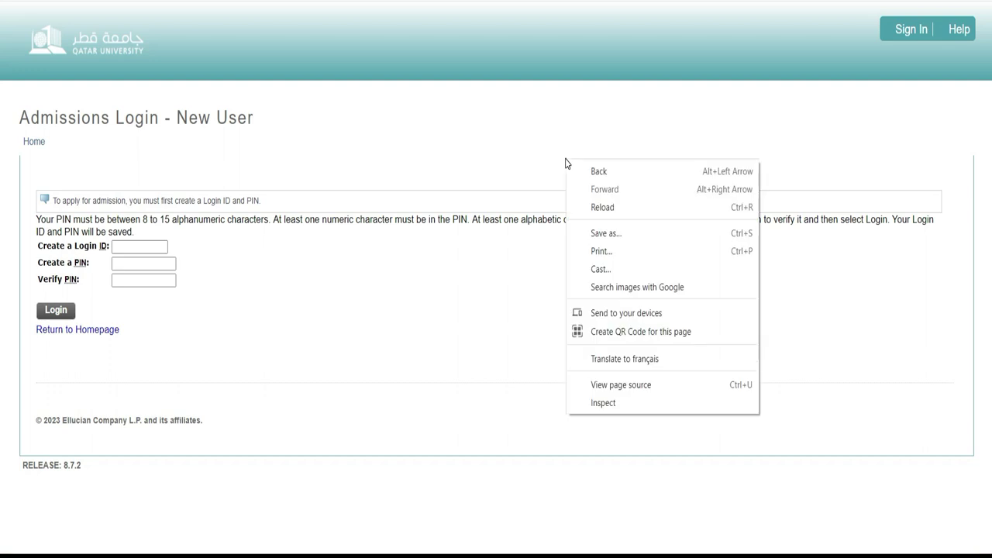
{"action": "left_click", "coordinate": [634, 369]}
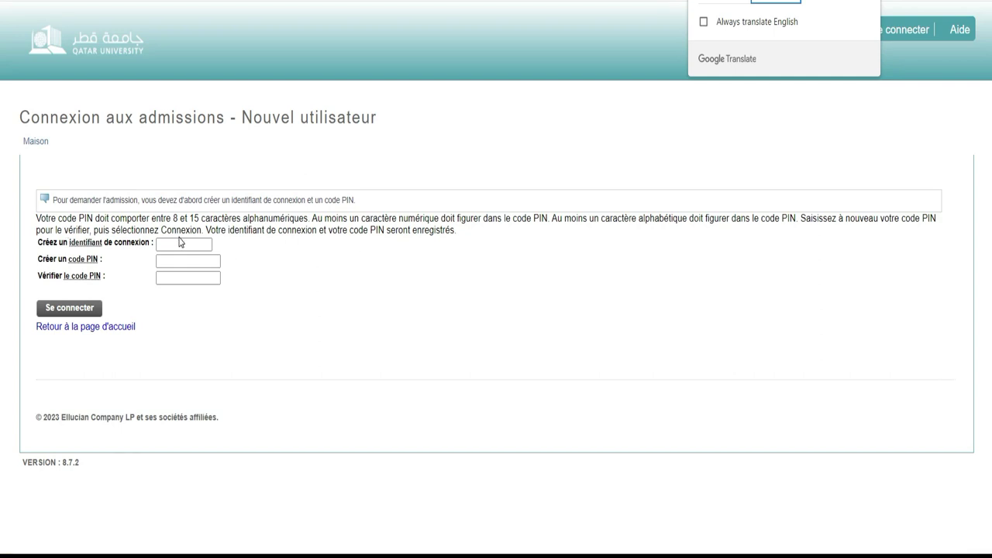
{"action": "left_click", "coordinate": [180, 242]}
{"action": "left_click", "coordinate": [180, 241]}
{"action": "type", "text": "Pytha"}
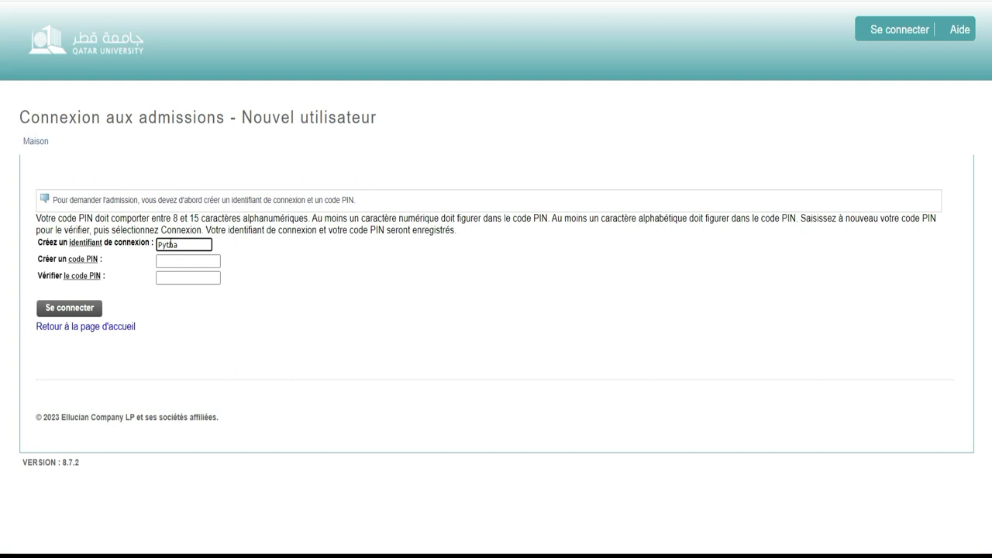
Step: Create and verify an 8-15 character PIN, then submit the new login
{"action": "left_click", "coordinate": [171, 262]}
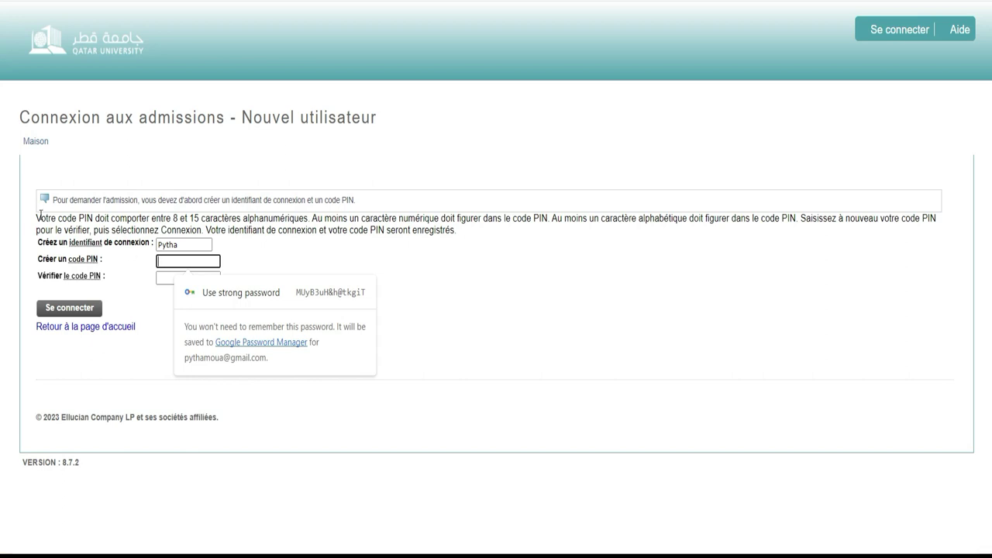
{"action": "left_click_drag", "start_coordinate": [174, 219], "coordinate": [200, 219]}
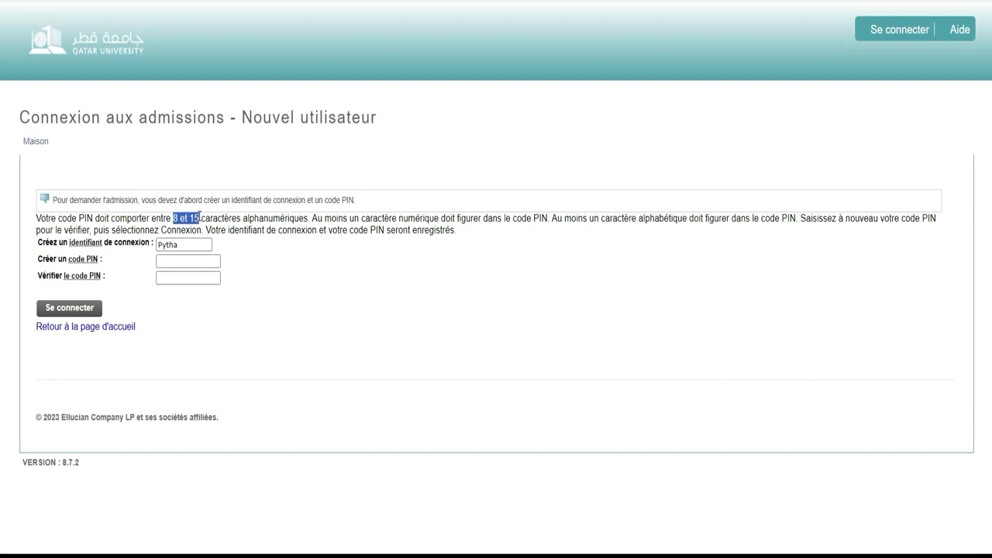
{"action": "left_click", "coordinate": [192, 256]}
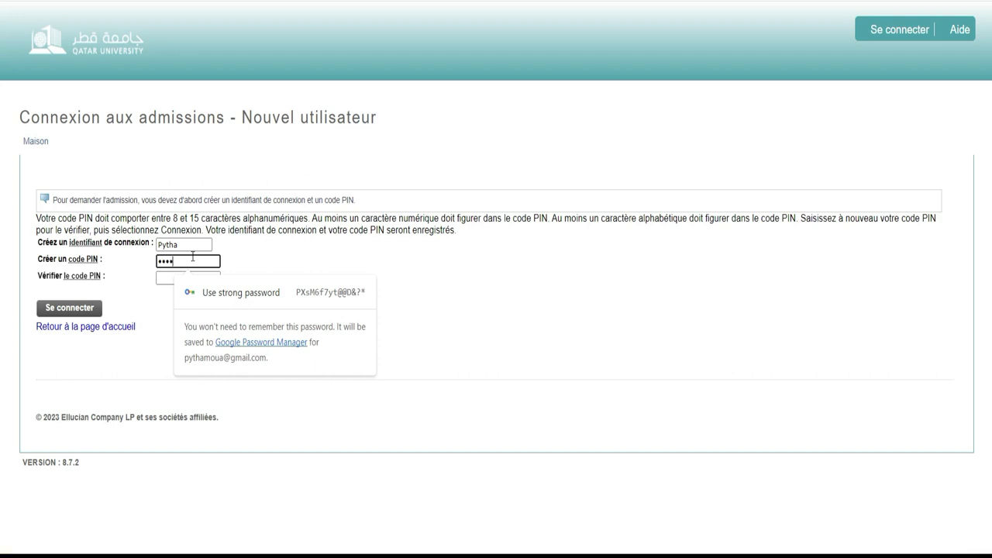
{"action": "type", "text": "1"}
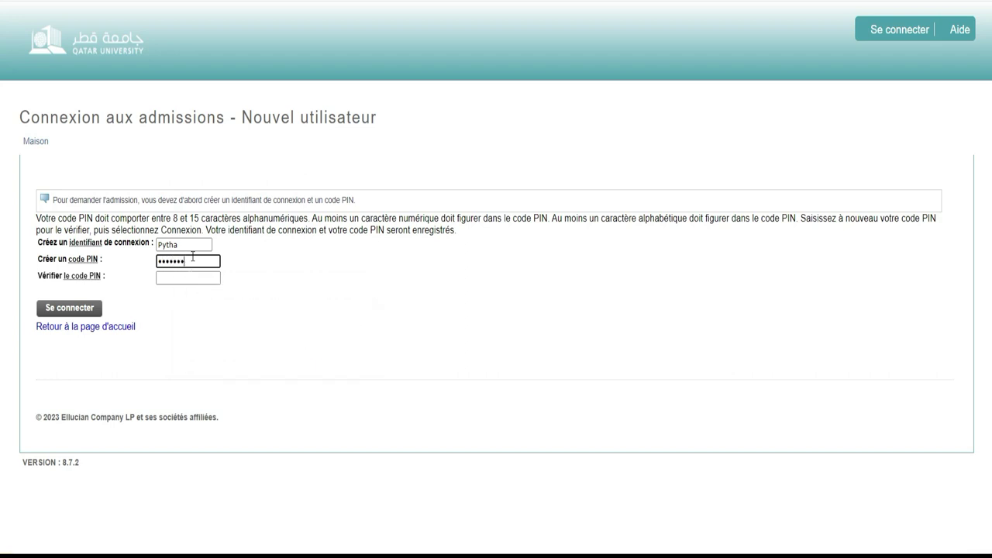
{"action": "left_click", "coordinate": [193, 279]}
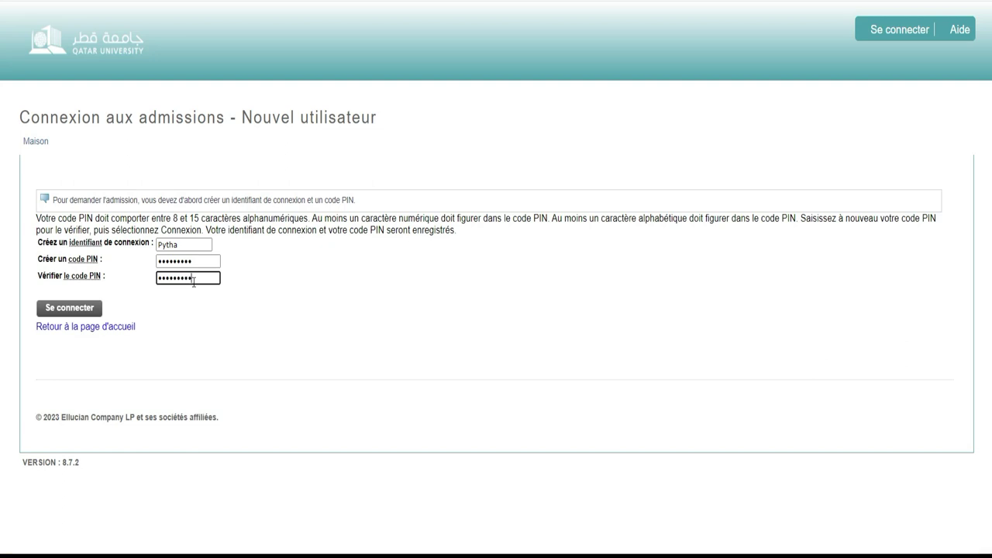
{"action": "left_click", "coordinate": [79, 310]}
{"action": "left_click", "coordinate": [79, 311]}
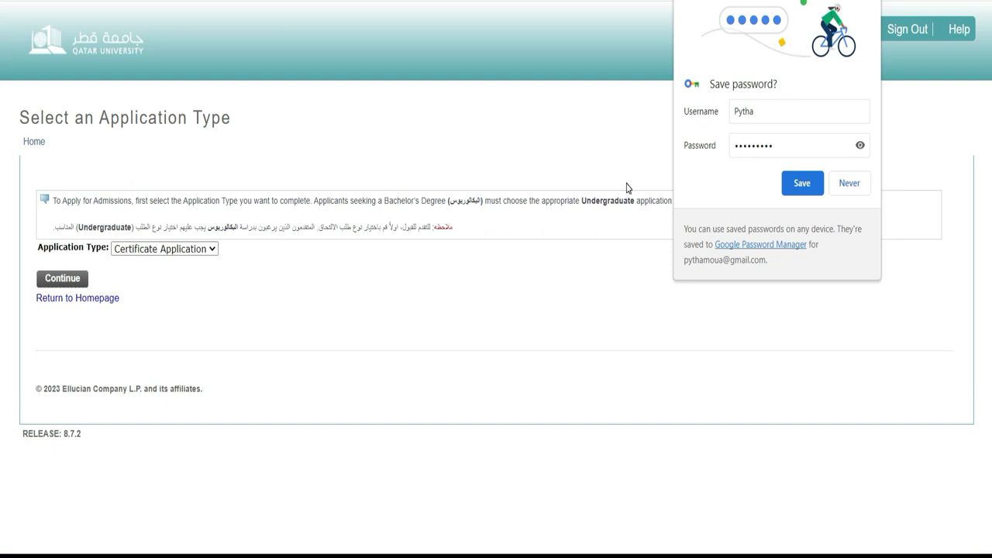
Step: Save the new password in Chrome and translate the page into French
{"action": "left_click", "coordinate": [800, 186]}
{"action": "left_click", "coordinate": [800, 186]}
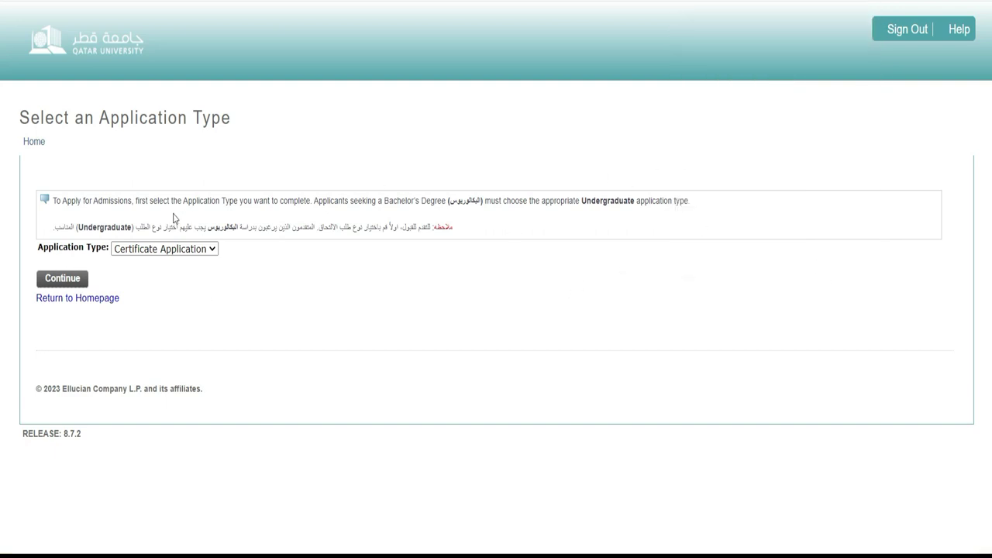
{"action": "right_click", "coordinate": [539, 161]}
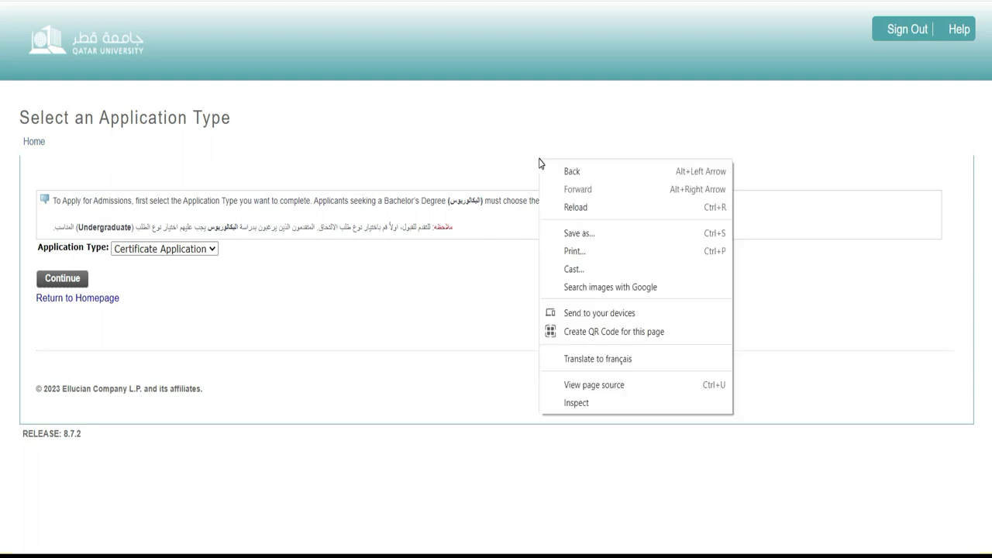
{"action": "left_click", "coordinate": [594, 361]}
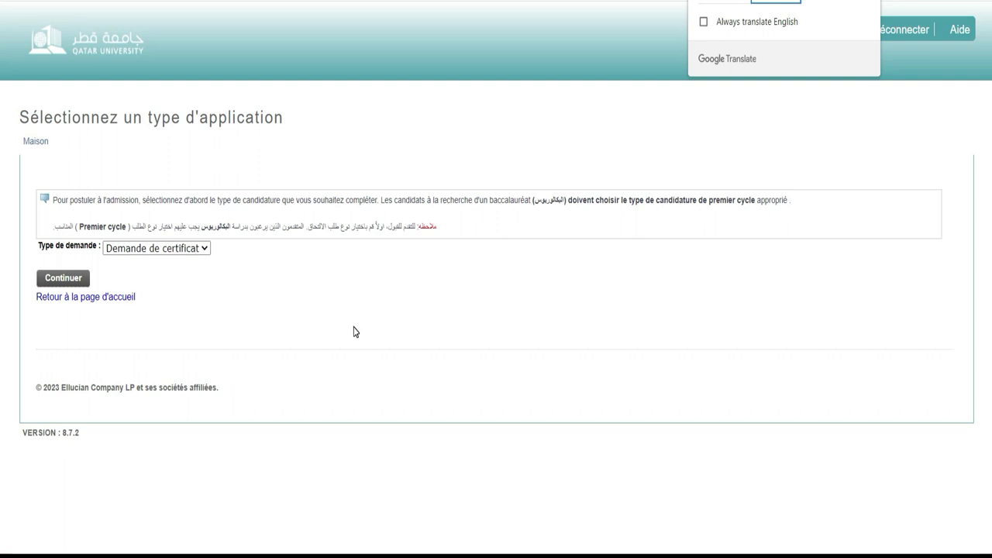
Step: Revert the page to English, select Master Application as the application type, and continue
{"action": "left_click", "coordinate": [200, 250]}
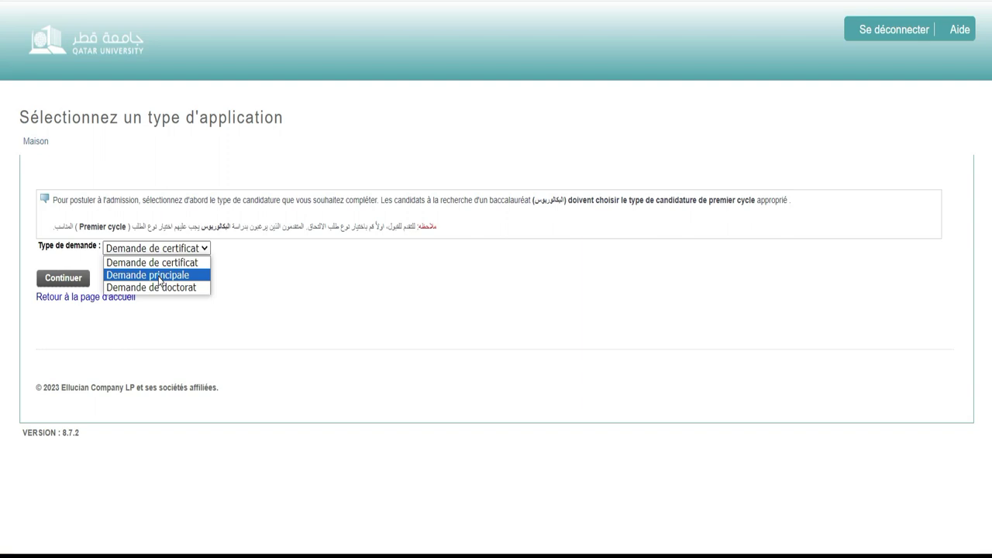
{"action": "left_click", "coordinate": [159, 276]}
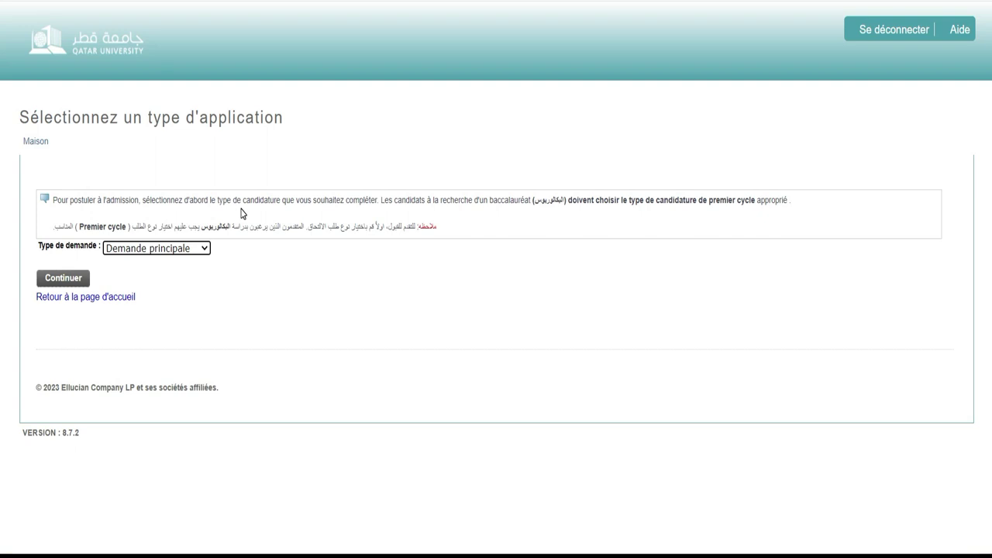
{"action": "right_click", "coordinate": [385, 298]}
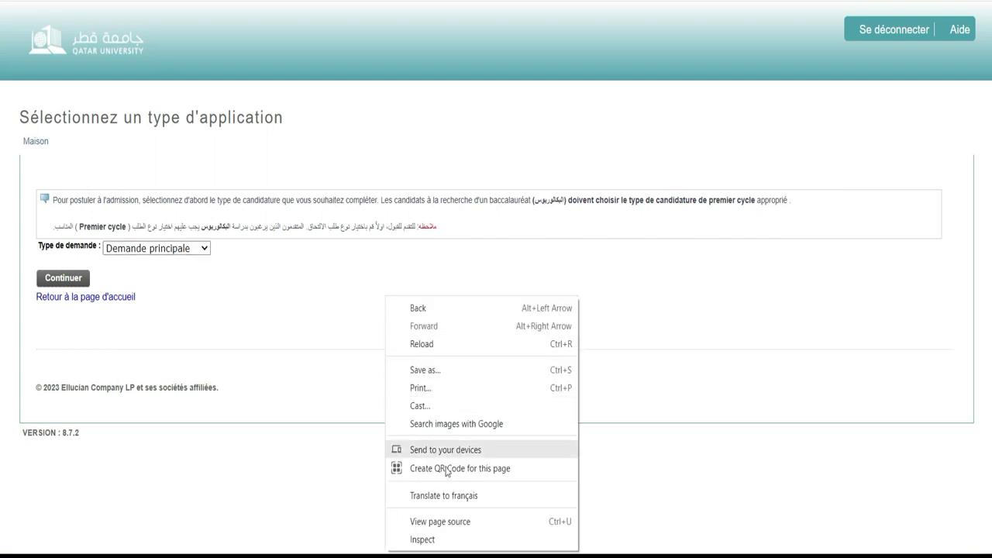
{"action": "left_click", "coordinate": [448, 496]}
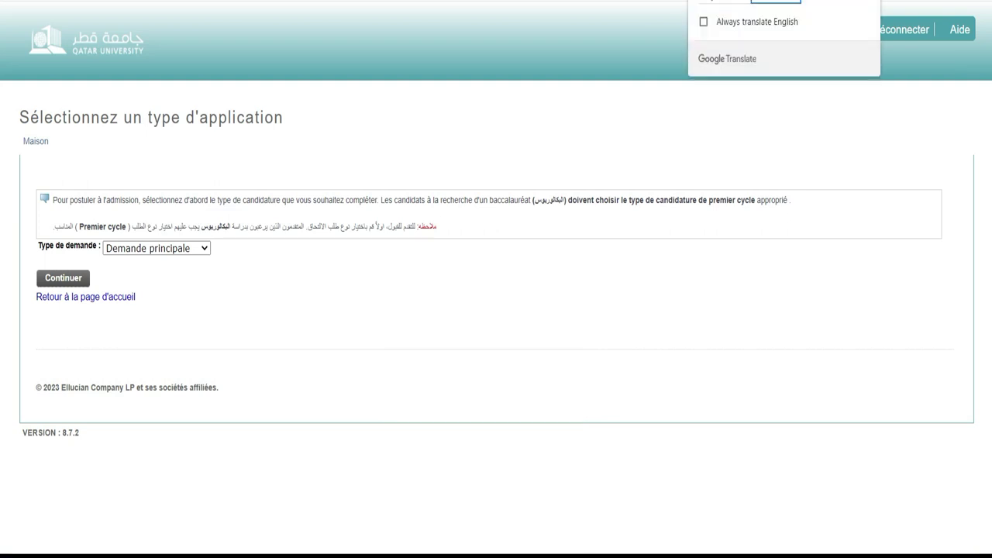
{"action": "left_click", "coordinate": [722, 1]}
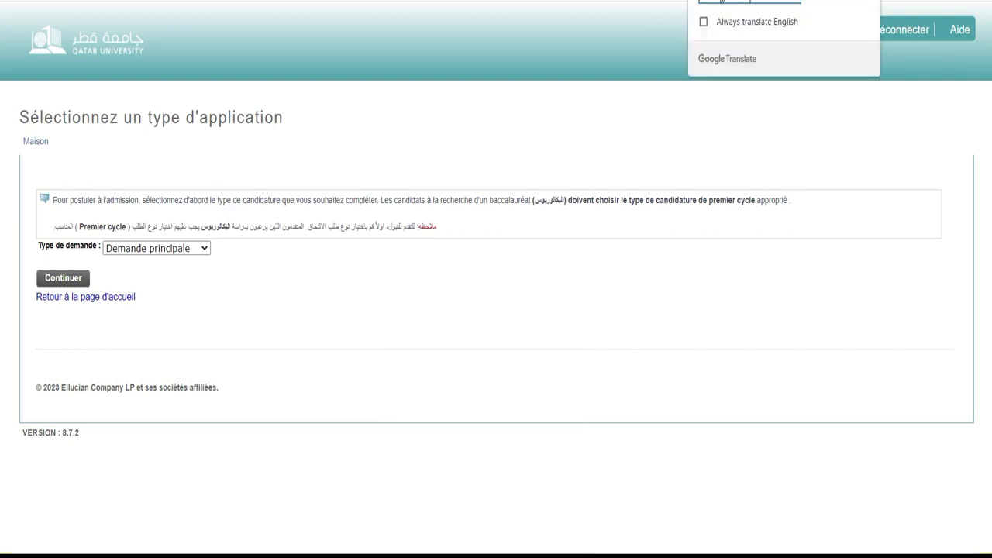
{"action": "left_click", "coordinate": [214, 250]}
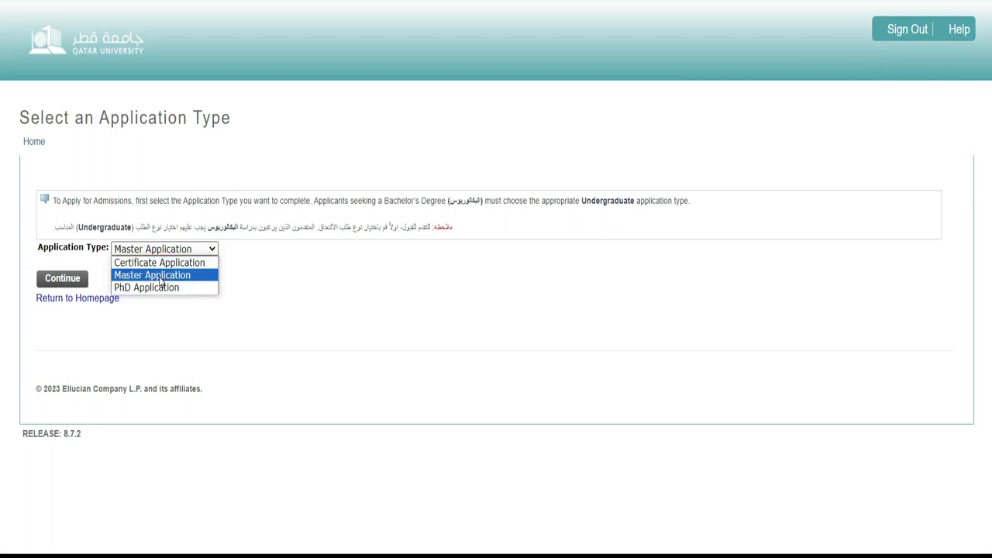
{"action": "left_click", "coordinate": [160, 277]}
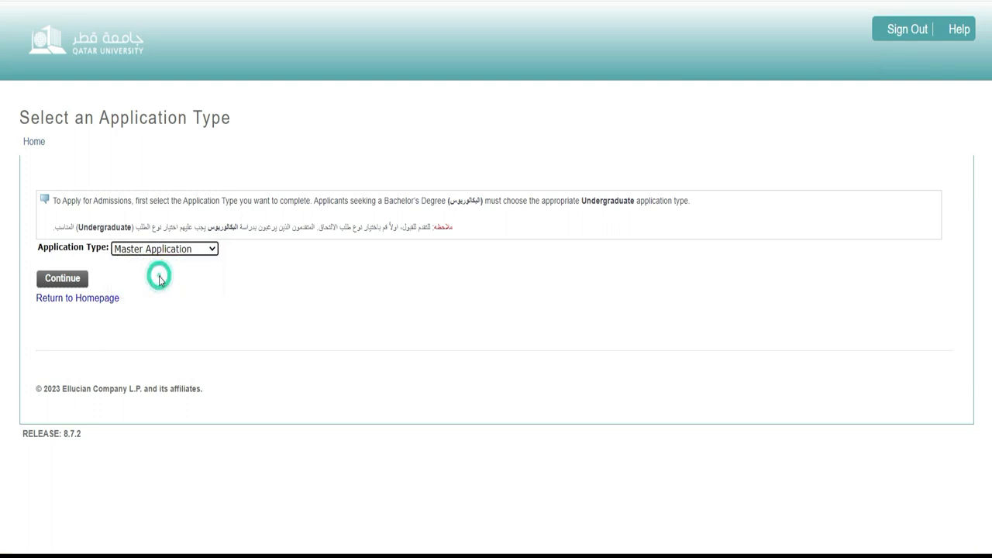
{"action": "left_click", "coordinate": [62, 281]}
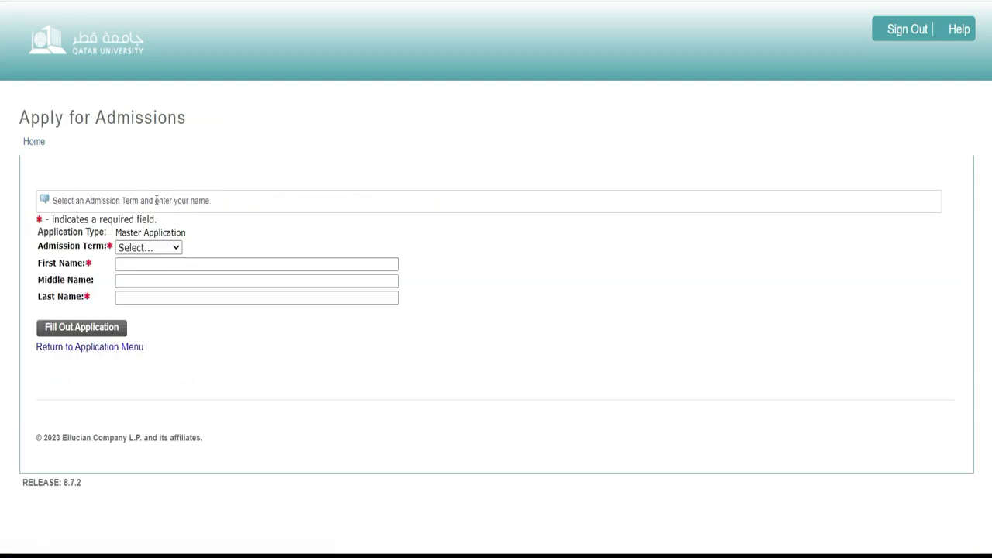
Step: Choose Spring 2024 as the admission term and enter the first and middle names
{"action": "left_click", "coordinate": [174, 250]}
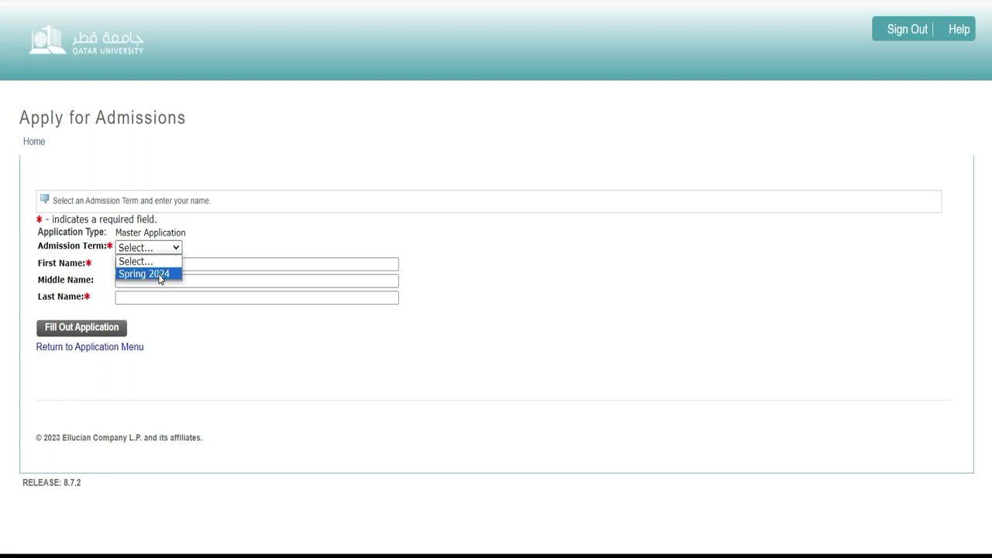
{"action": "left_click", "coordinate": [158, 275]}
{"action": "left_click", "coordinate": [159, 265]}
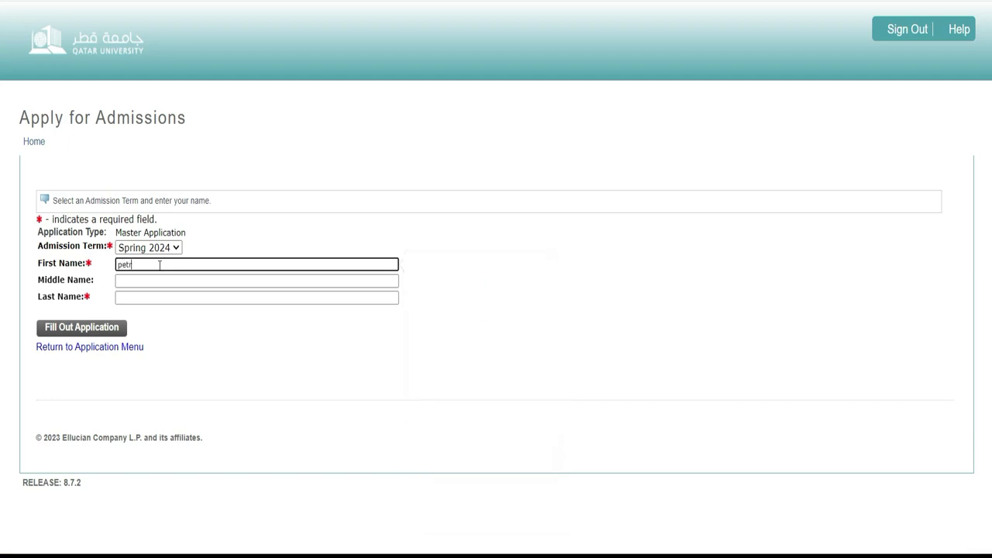
{"action": "left_click", "coordinate": [152, 281]}
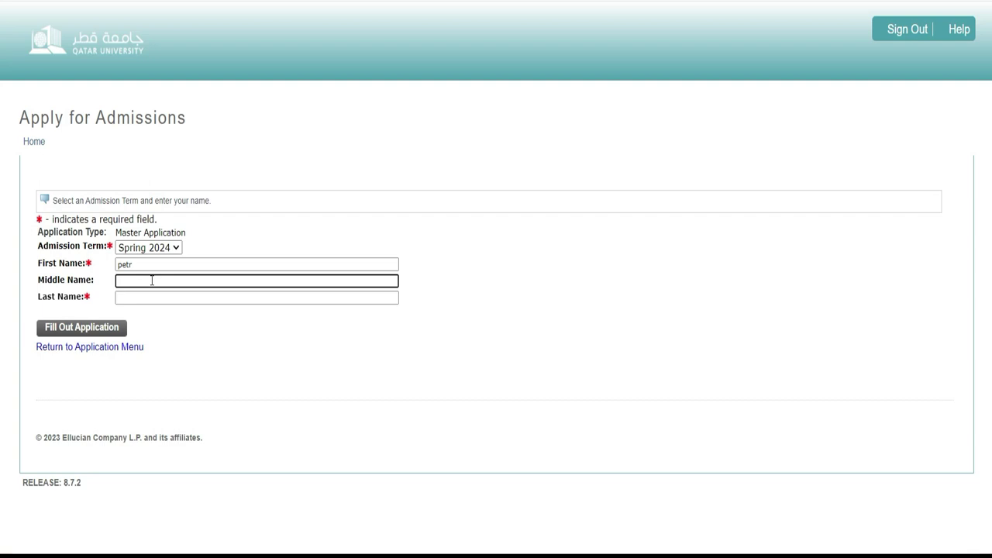
{"action": "type", "text": "perboy"}
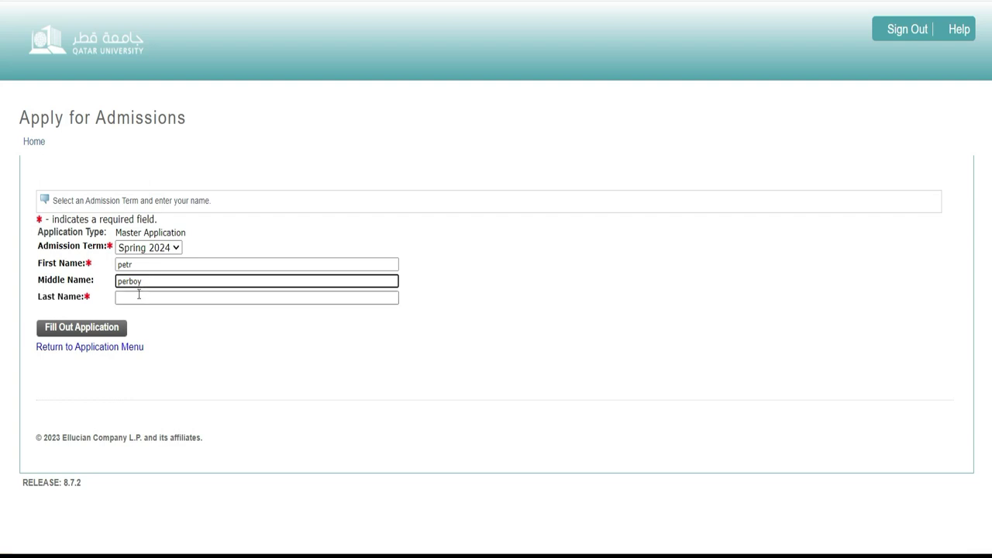
Step: Put the surname in Last Name, clear Middle Name, and submit the name form
{"action": "left_click", "coordinate": [139, 294]}
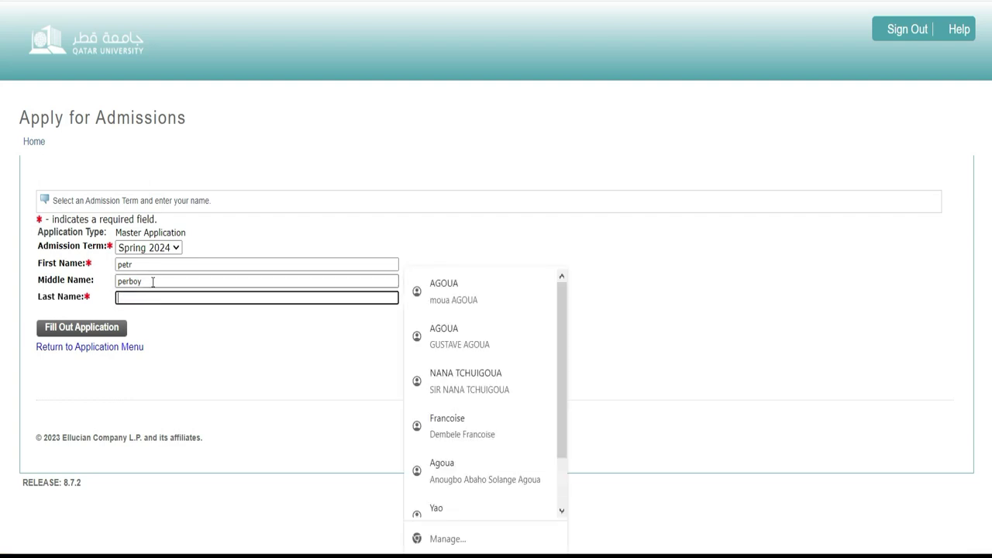
{"action": "key", "text": "shift+Tab"}
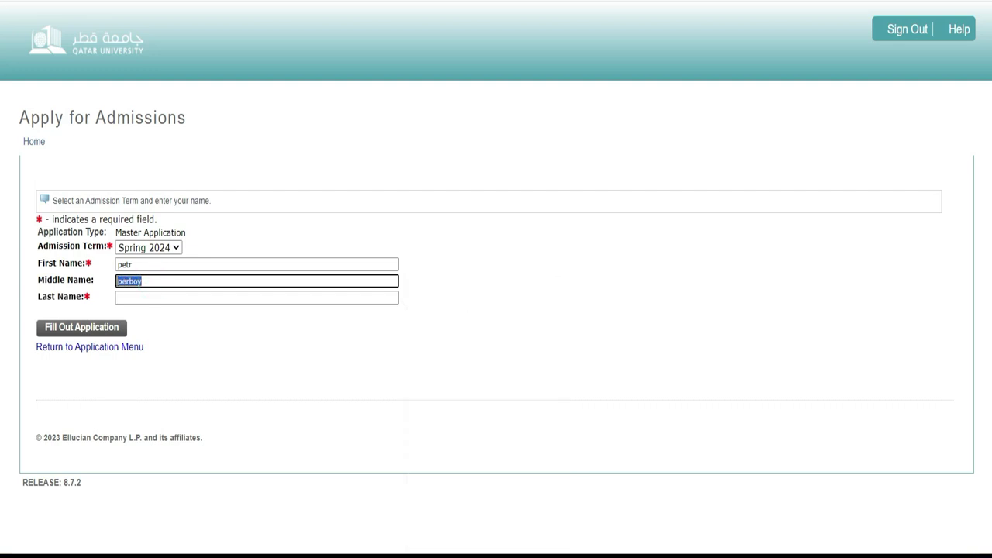
{"action": "left_click", "coordinate": [145, 296]}
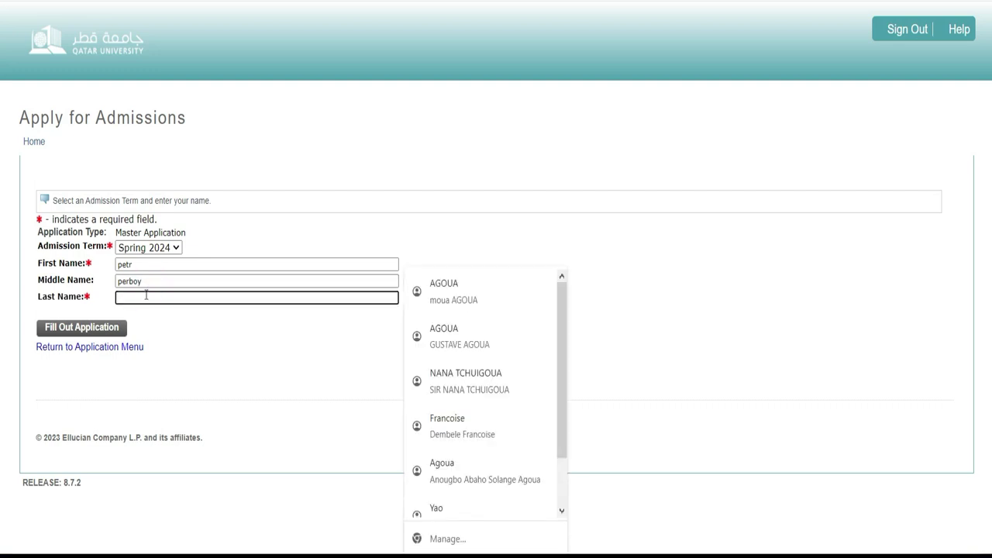
{"action": "type", "text": "perboy"}
{"action": "left_click", "coordinate": [150, 280]}
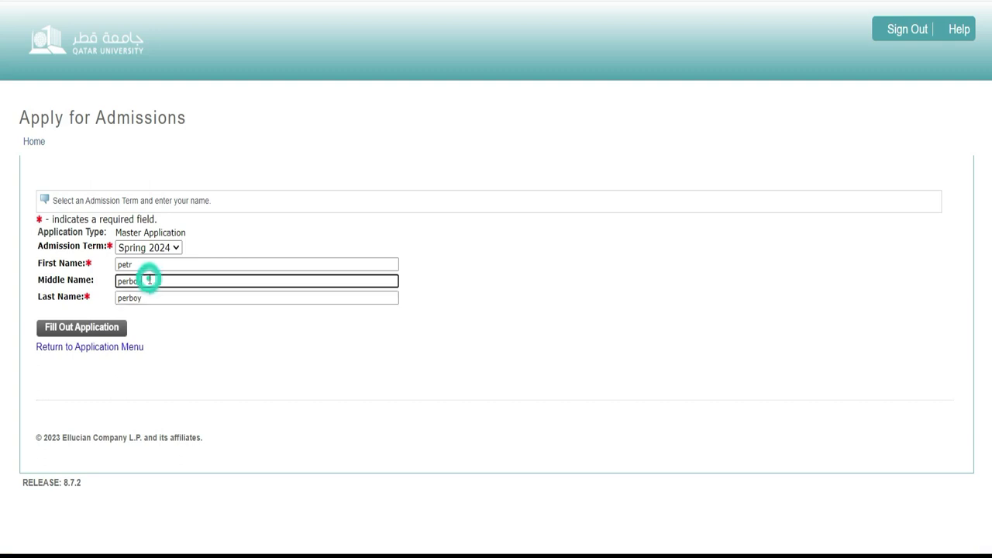
{"action": "key", "text": "BackSpace"}
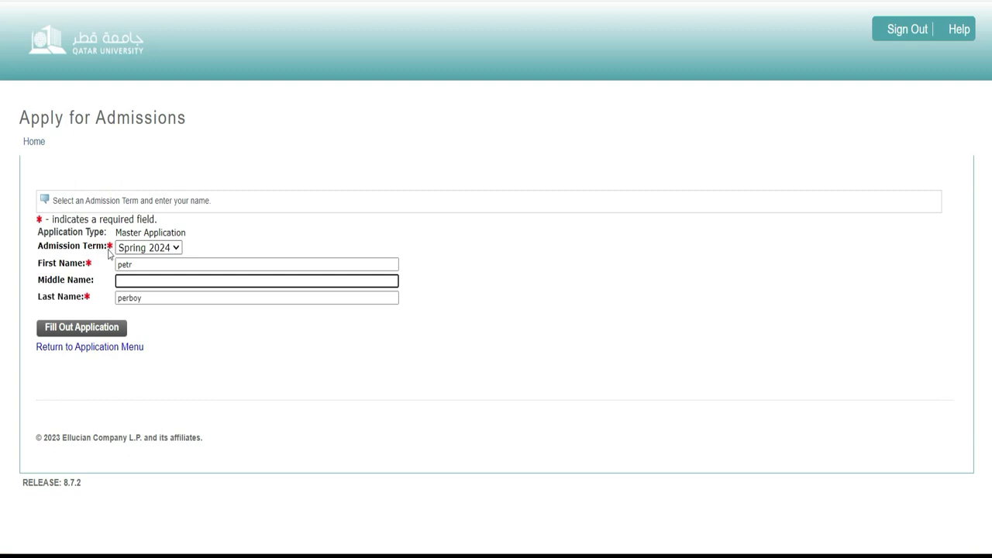
{"action": "left_click", "coordinate": [86, 330]}
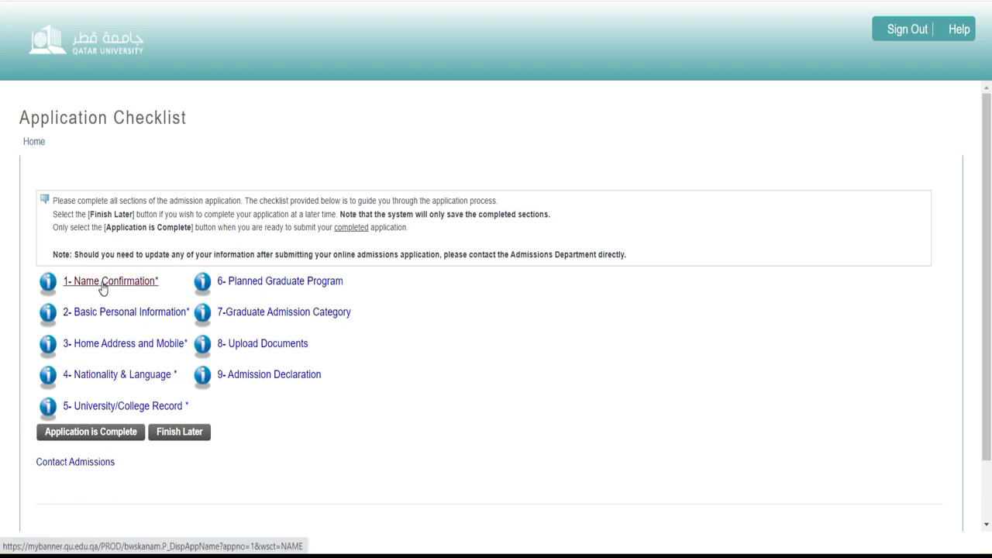
Step: Translate the Application Checklist into French and open 1- Confirmation du nom
{"action": "right_click", "coordinate": [505, 382]}
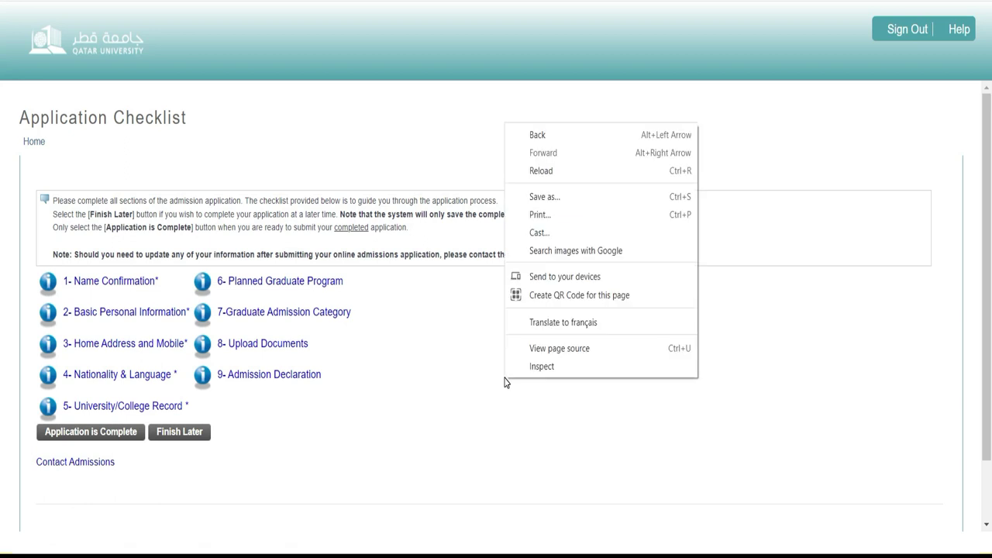
{"action": "left_click", "coordinate": [553, 332]}
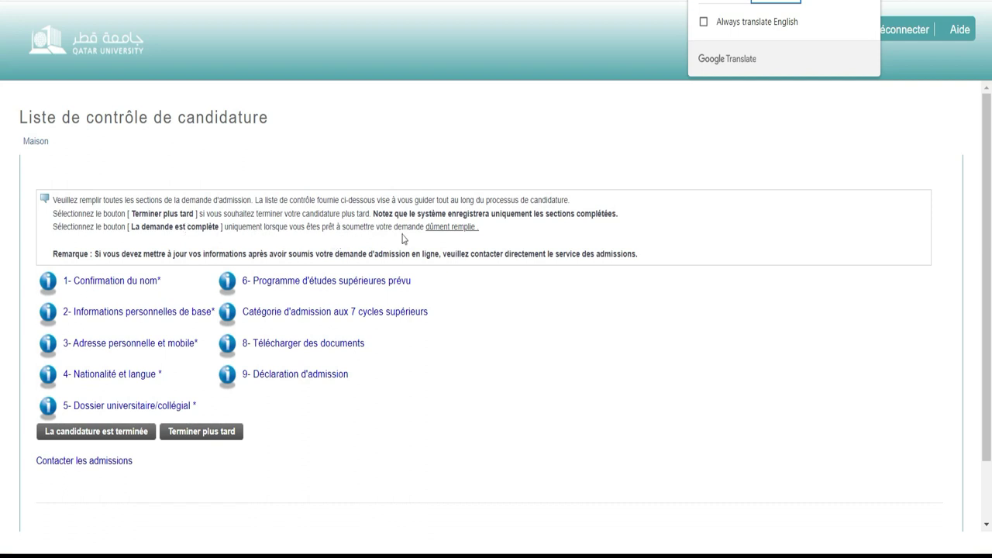
{"action": "left_click", "coordinate": [116, 284]}
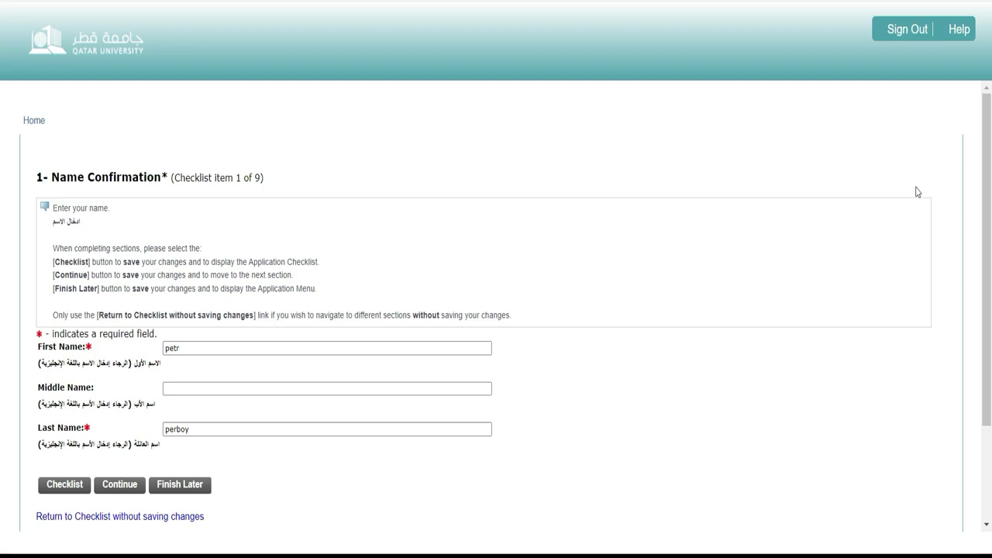
Step: Confirm the name and scroll through the empty Basic Personal Information form
{"action": "scroll", "coordinate": [4, 159], "scroll_direction": "down", "scroll_amount": 2}
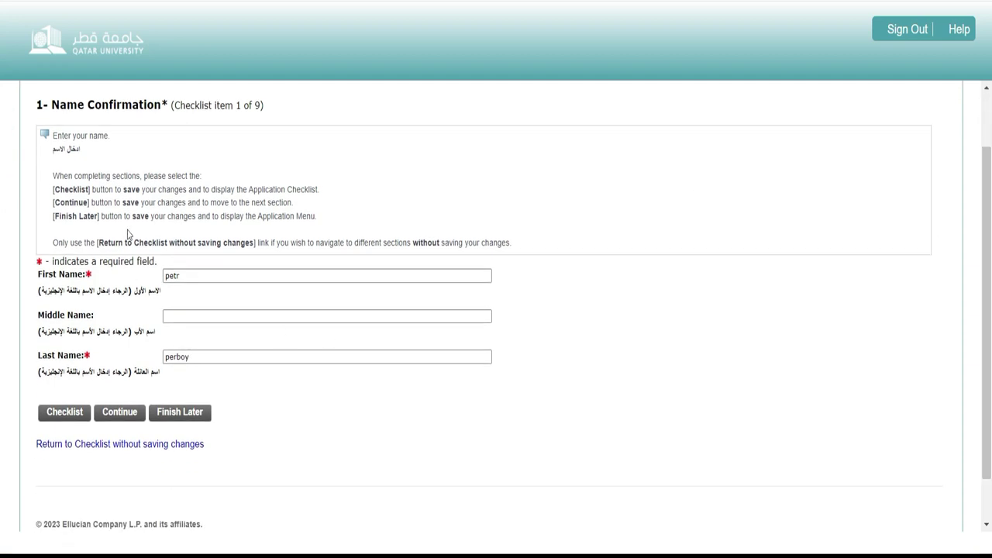
{"action": "left_click", "coordinate": [117, 412]}
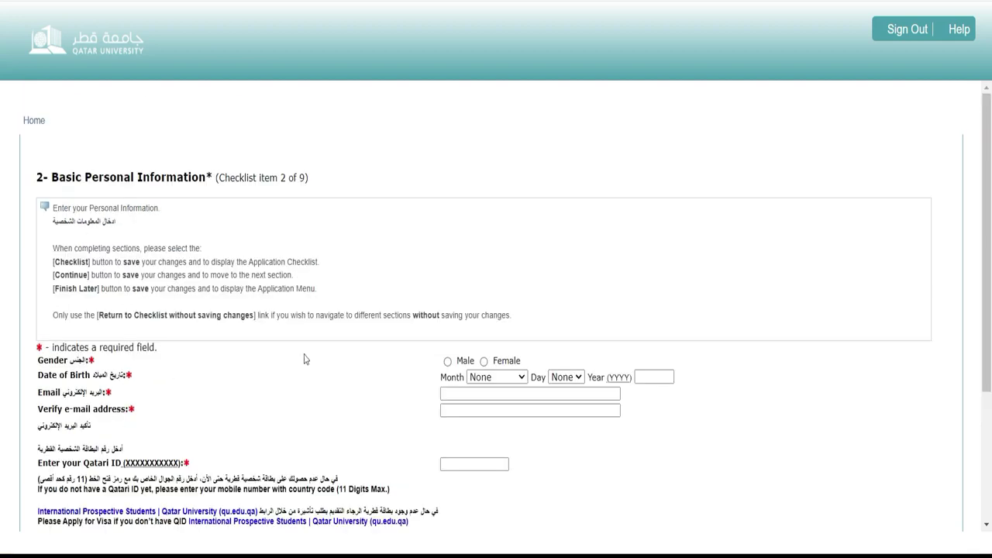
{"action": "scroll", "coordinate": [2, 135], "scroll_direction": "down", "scroll_amount": 5}
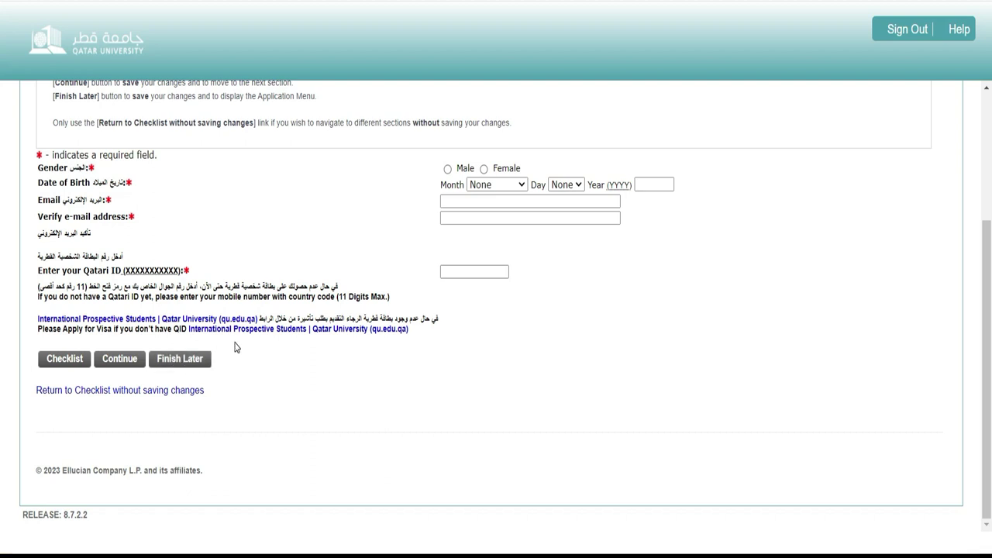
{"action": "left_click", "coordinate": [448, 169]}
{"action": "left_click", "coordinate": [516, 187]}
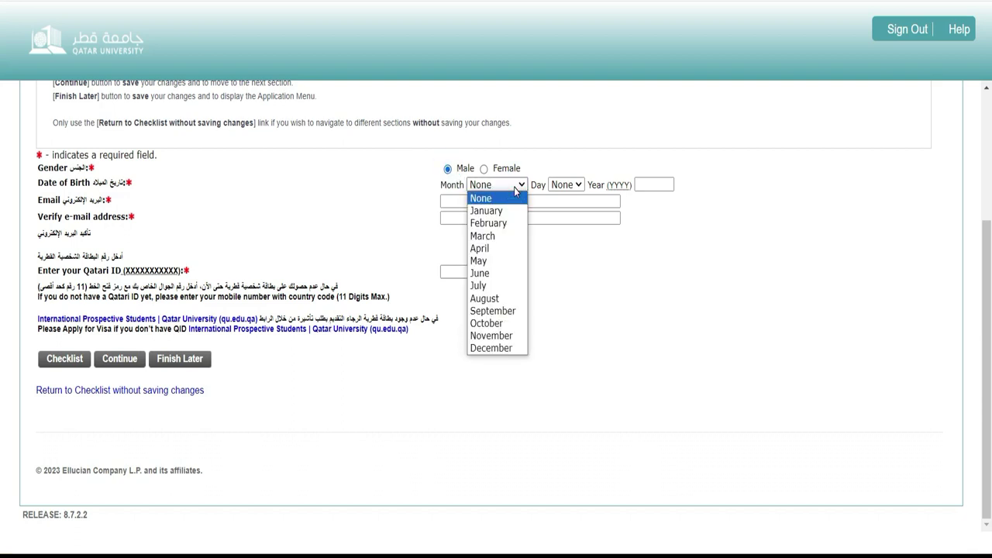
{"action": "left_click", "coordinate": [493, 225]}
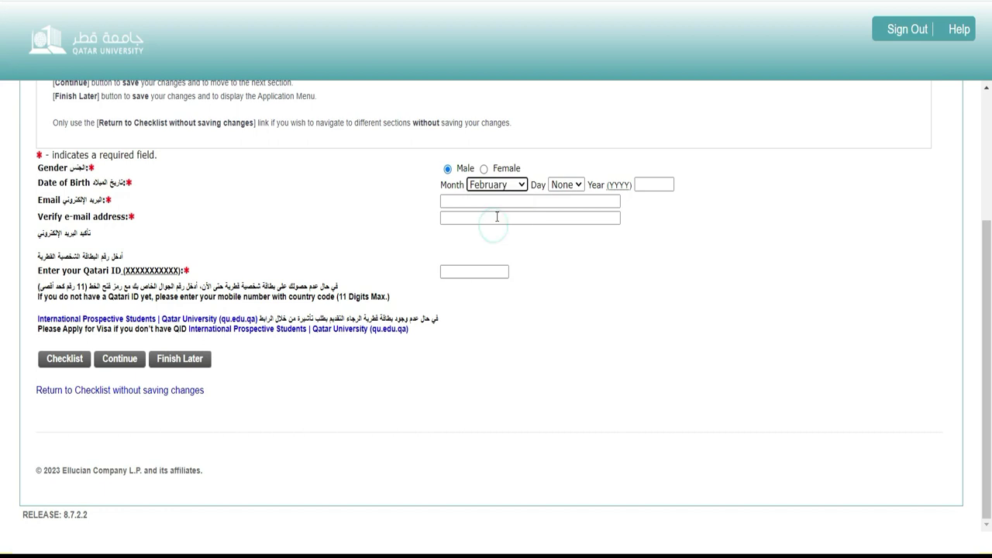
{"action": "left_click", "coordinate": [569, 188]}
{"action": "left_click", "coordinate": [558, 236]}
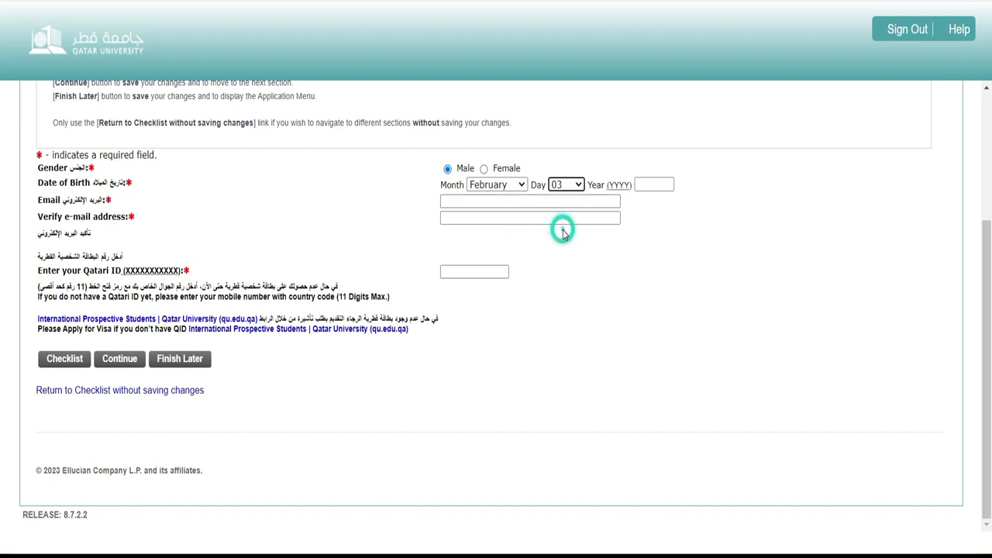
{"action": "left_click", "coordinate": [644, 184]}
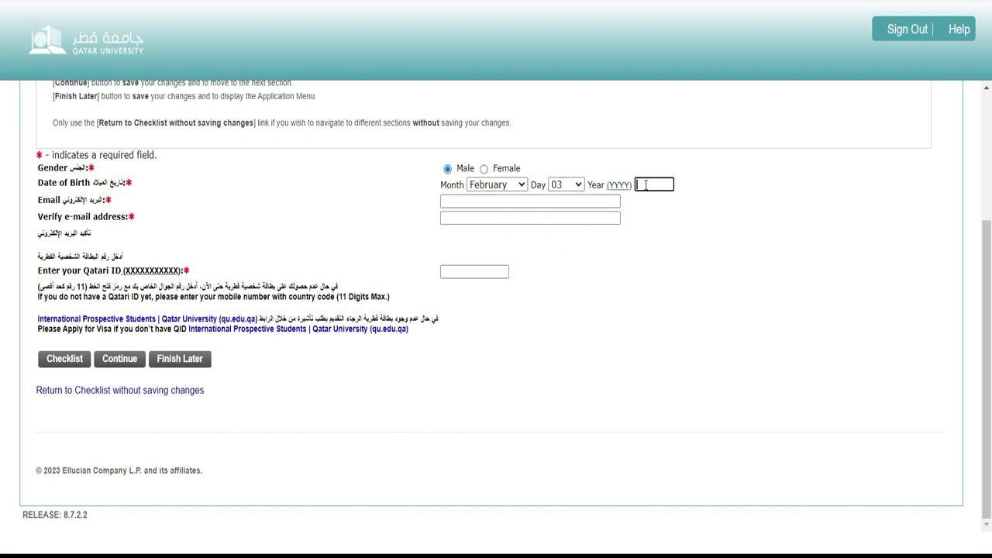
{"action": "type", "text": "1004"}
Step: Fill the email from a saved address and start typing the email confirmation
{"action": "left_click", "coordinate": [466, 196]}
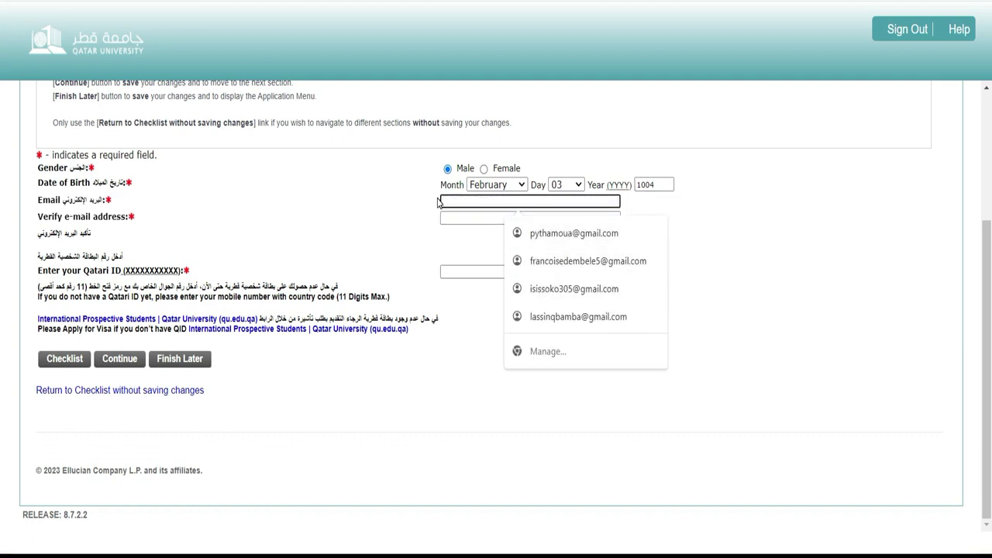
{"action": "type", "text": "mons"}
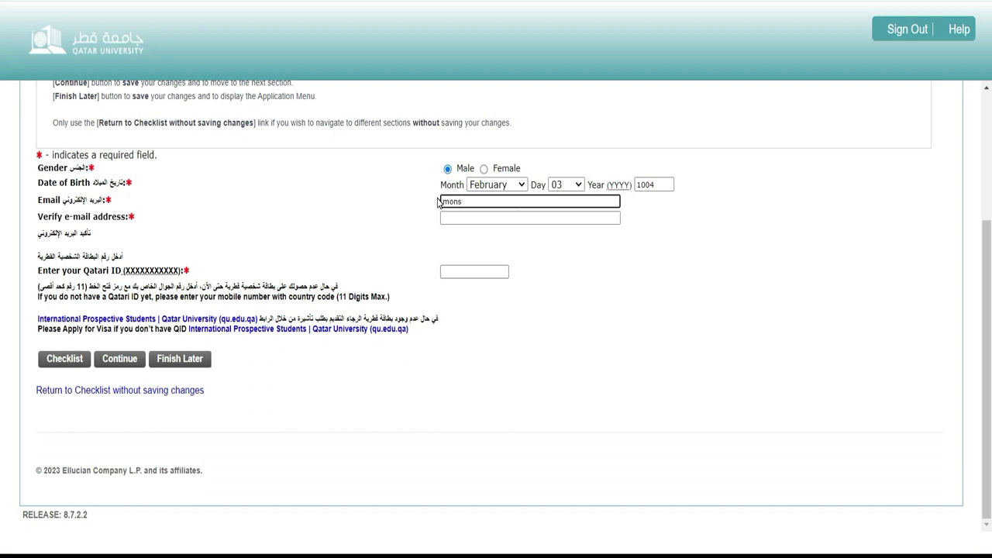
{"action": "left_click", "coordinate": [559, 234]}
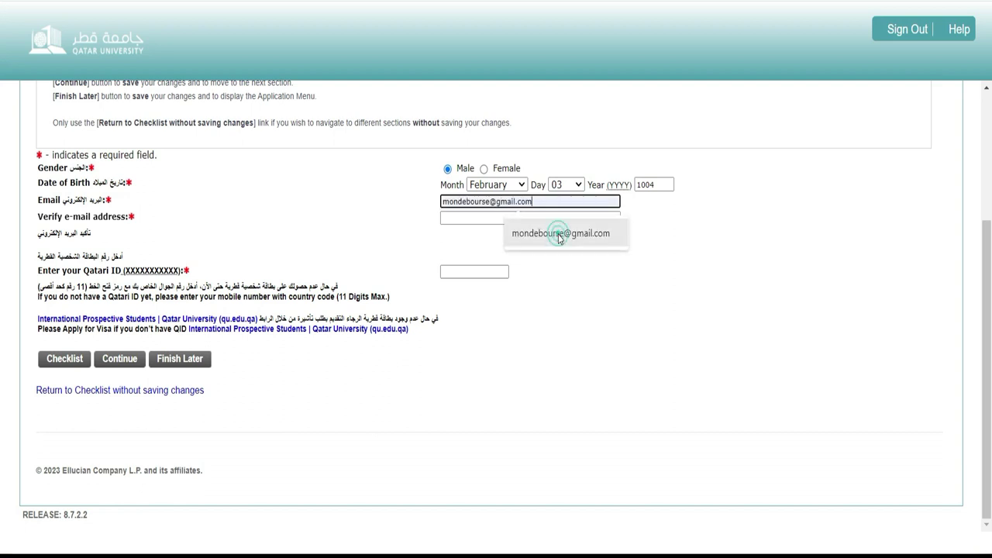
{"action": "left_click", "coordinate": [501, 218]}
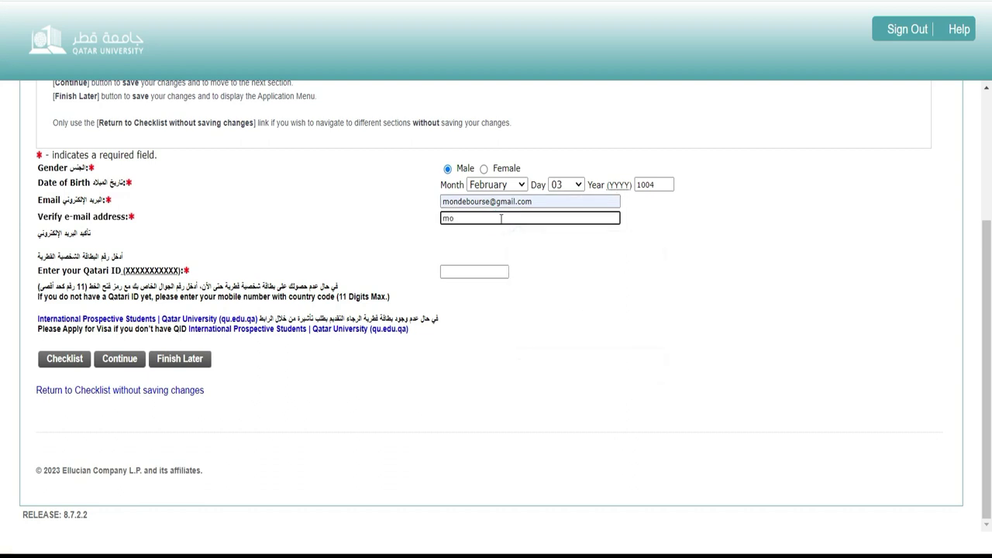
Step: Enter the 11-digit Qatari ID, remove the stray plus sign and 07 digits, and submit
{"action": "left_click", "coordinate": [458, 272]}
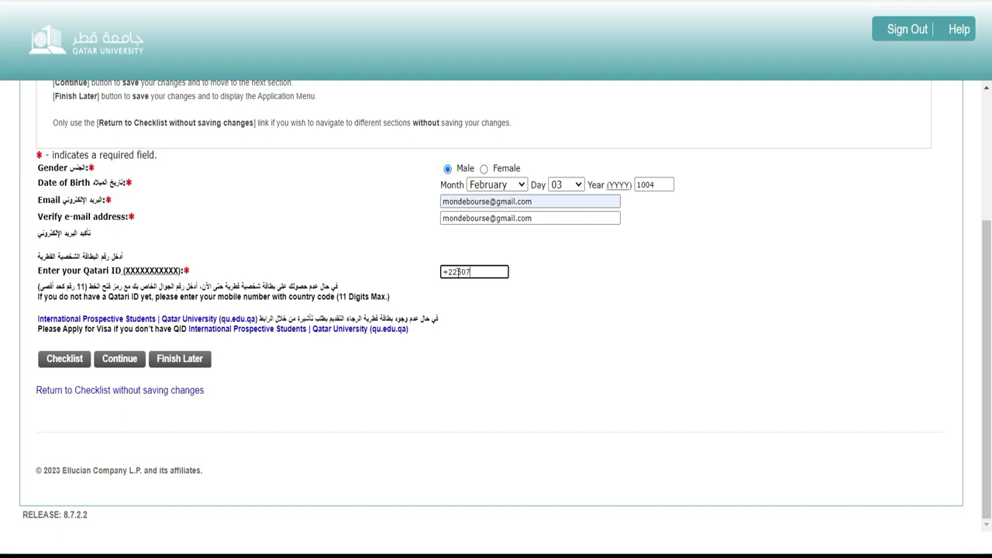
{"action": "left_click", "coordinate": [445, 272]}
{"action": "key", "text": "BackSpace"}
{"action": "left_click", "coordinate": [495, 271]}
{"action": "left_click", "coordinate": [466, 272]}
{"action": "key", "text": "BackSpace"}
{"action": "key", "text": "BackSpace"}
{"action": "left_click", "coordinate": [129, 366]}
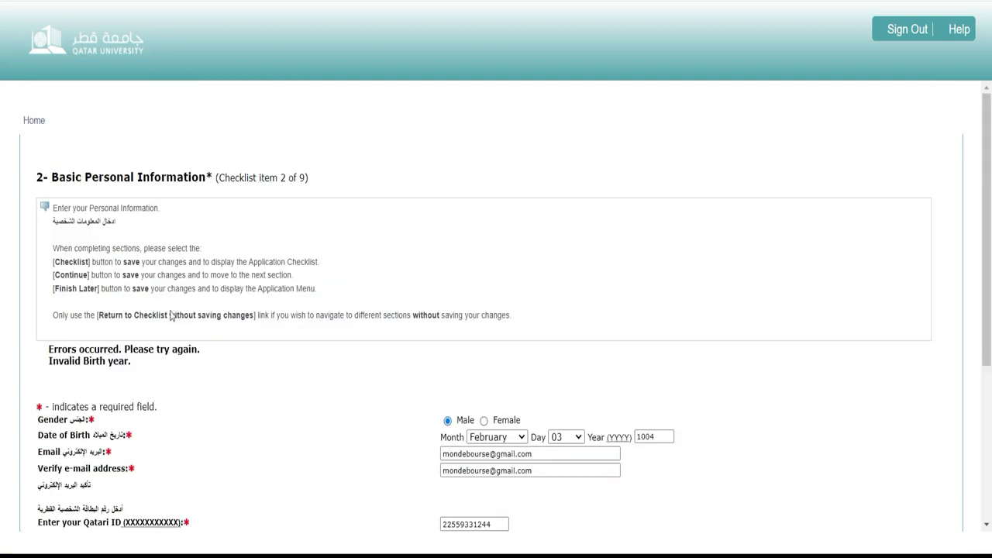
Step: Correct the birth year from 1004 to 2004 and resubmit the personal information form
{"action": "left_click_drag", "start_coordinate": [987, 188], "coordinate": [986, 311]}
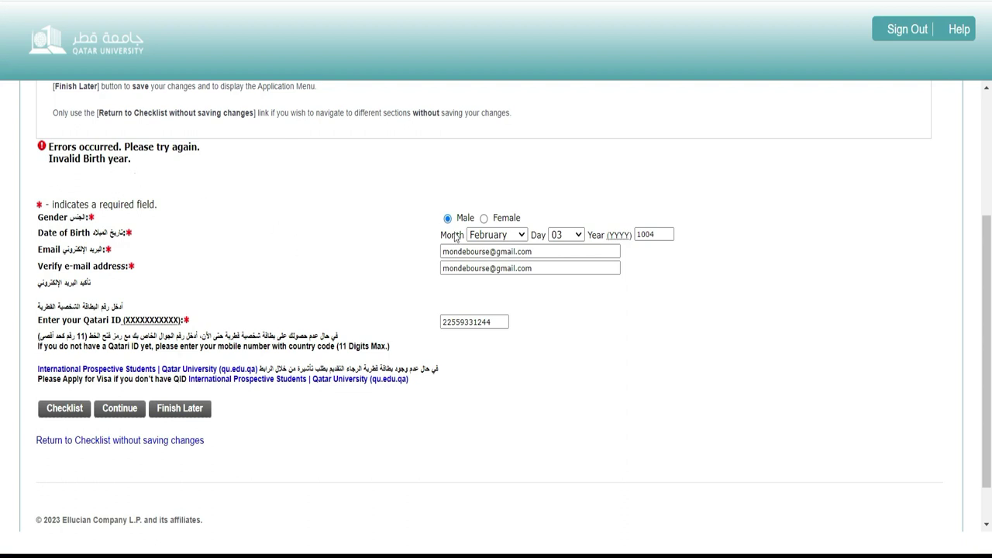
{"action": "double_click", "coordinate": [644, 235]}
{"action": "left_click", "coordinate": [643, 234]}
{"action": "type", "text": "2"}
{"action": "left_click", "coordinate": [118, 411]}
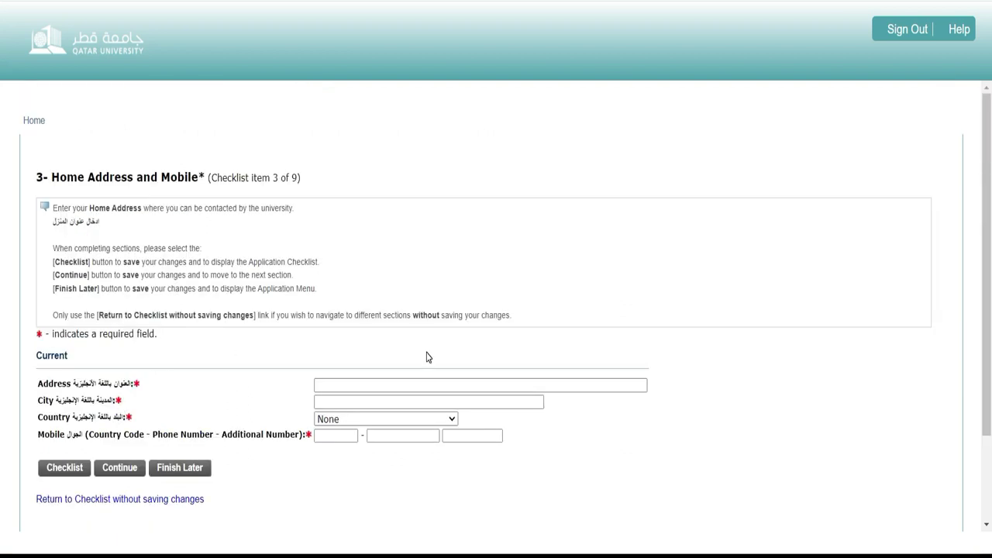
Step: Scroll the empty Home Address and Mobile form and select its heading text
{"action": "scroll", "coordinate": [2, 304], "scroll_direction": "down", "scroll_amount": 2}
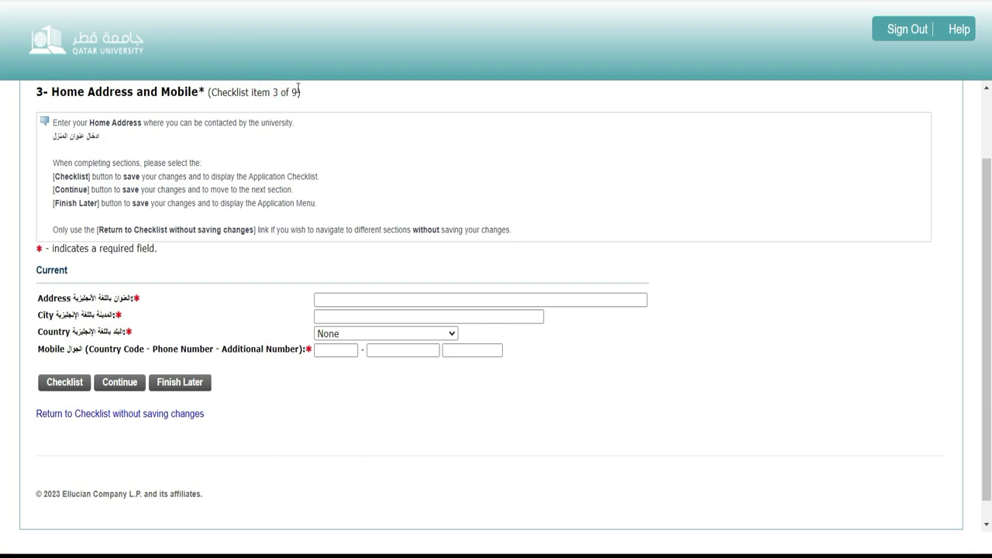
{"action": "left_click_drag", "start_coordinate": [298, 92], "coordinate": [283, 143]}
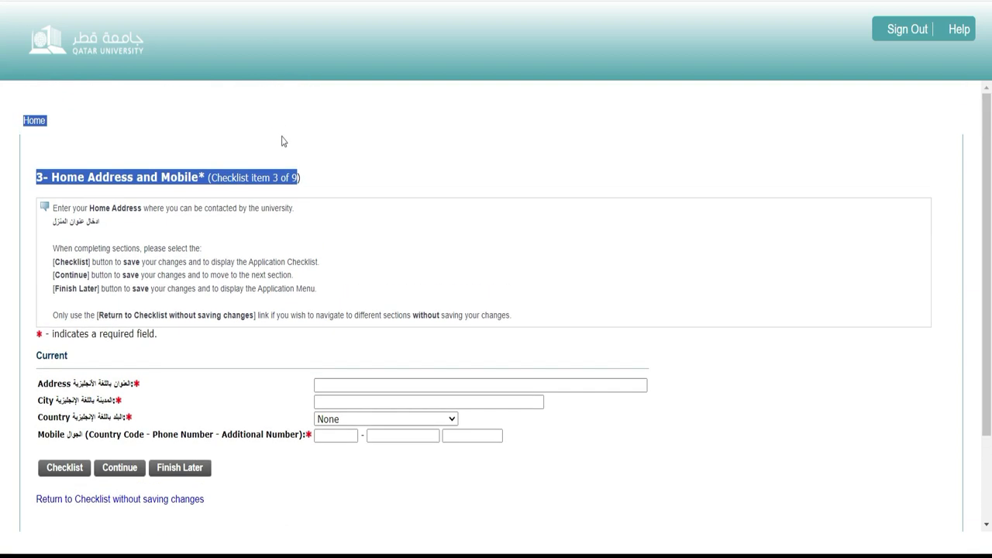